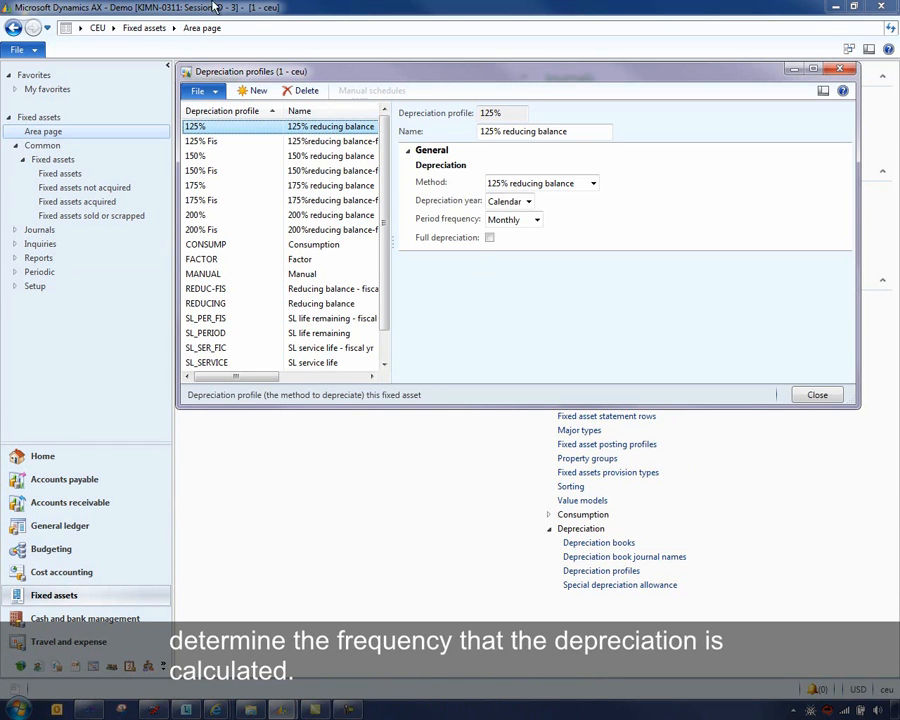
Create a depreciation profile with the code and name demo, using the Reducing balance method
click(258, 91)
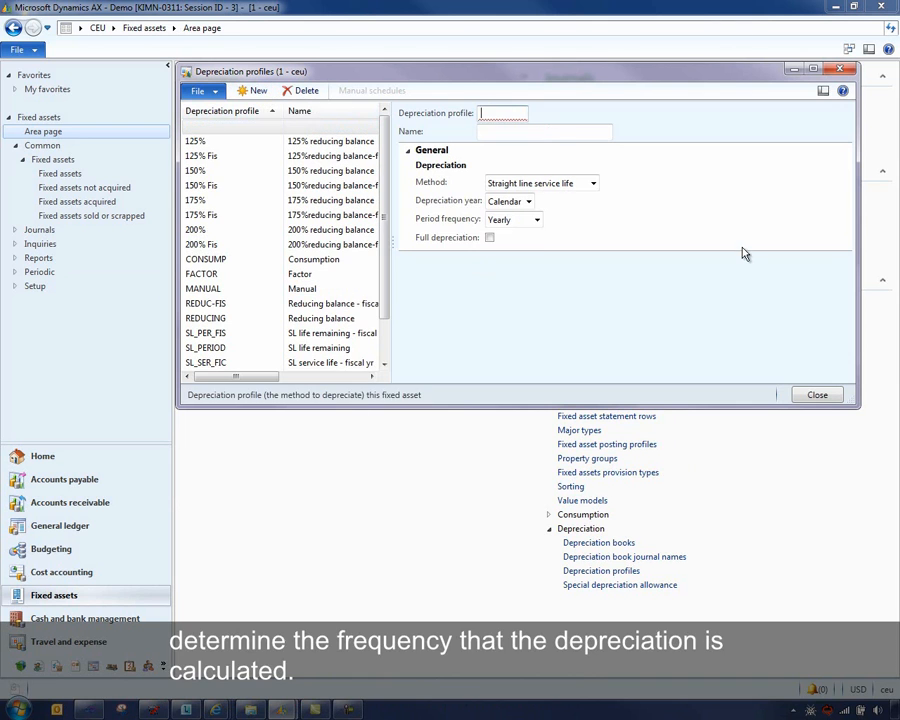
text(demo)
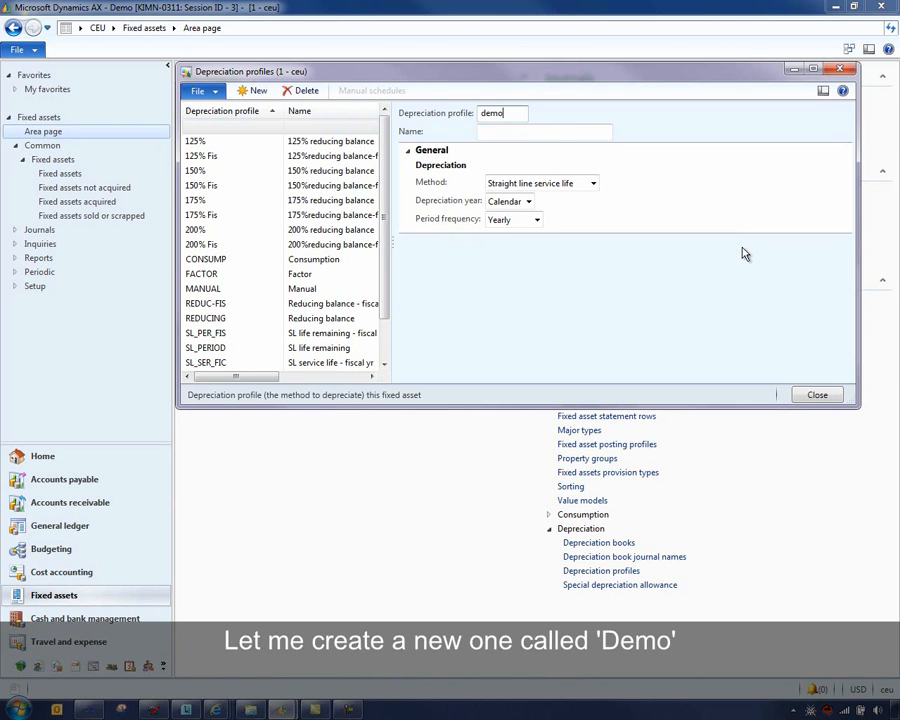
key(Tab)
text(demo)
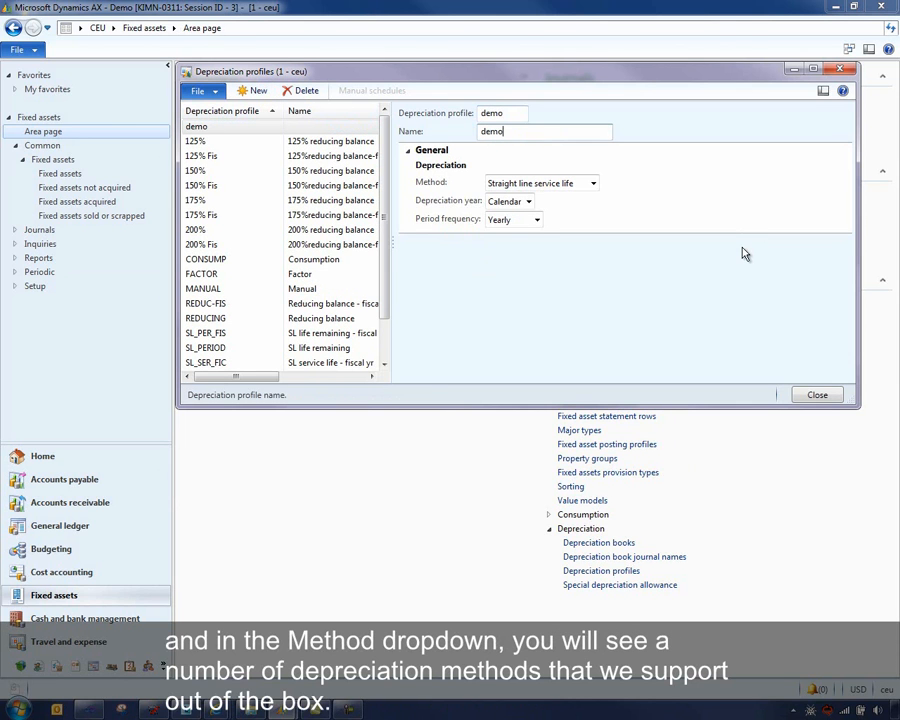
key(Tab)
click(594, 184)
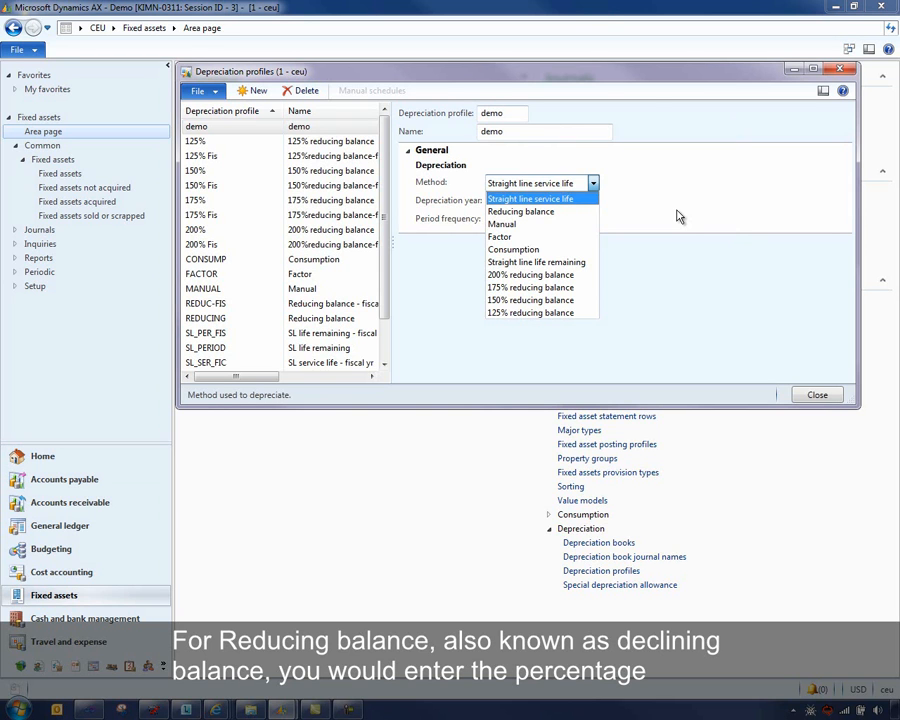
click(520, 211)
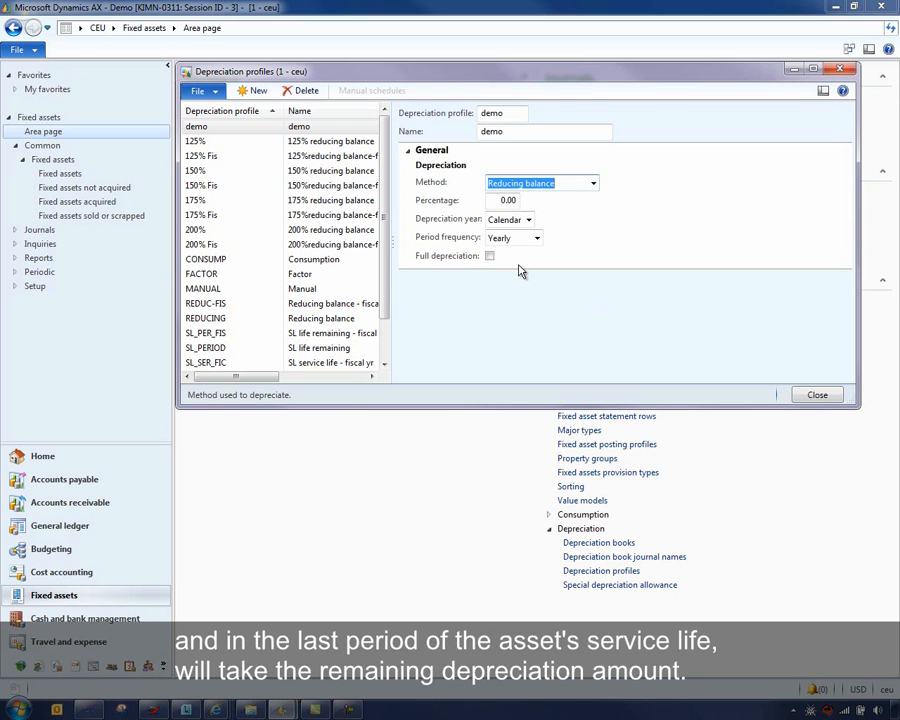
Change the demo profile's depreciation method to Manual
click(593, 183)
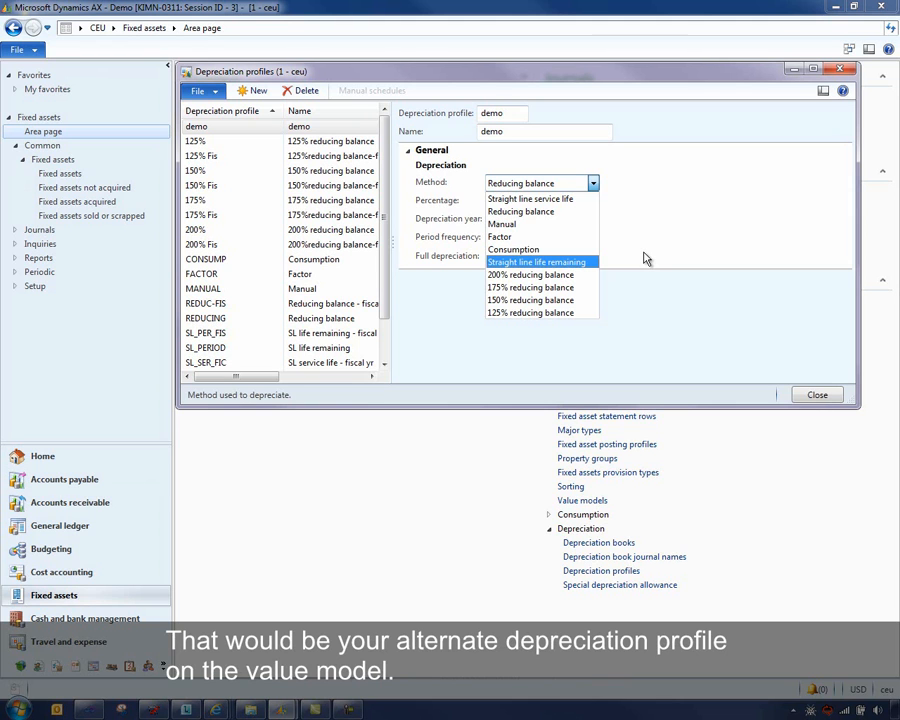
click(593, 183)
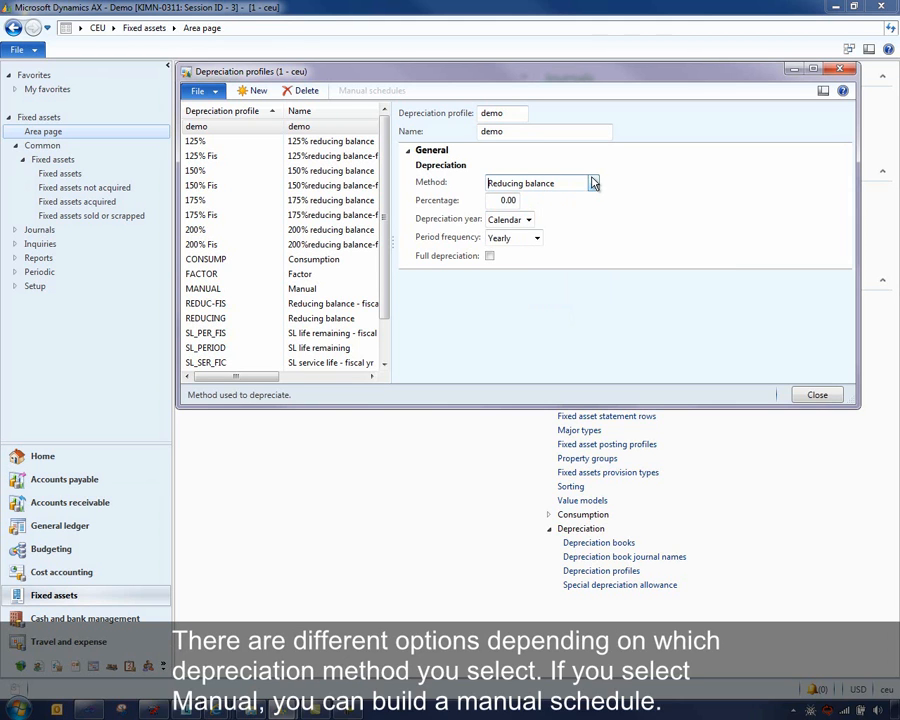
click(594, 183)
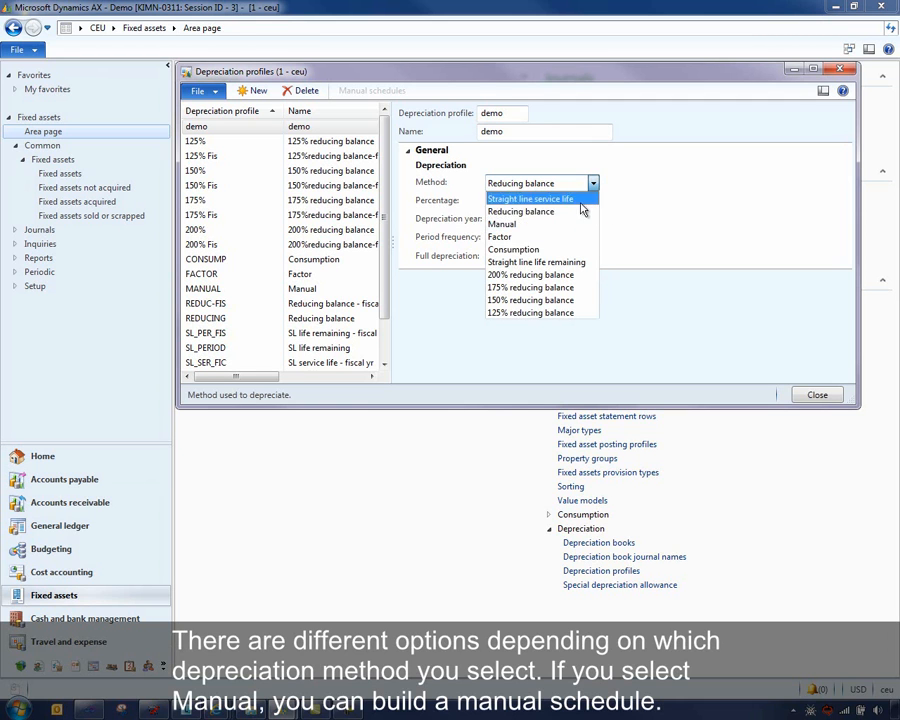
click(563, 225)
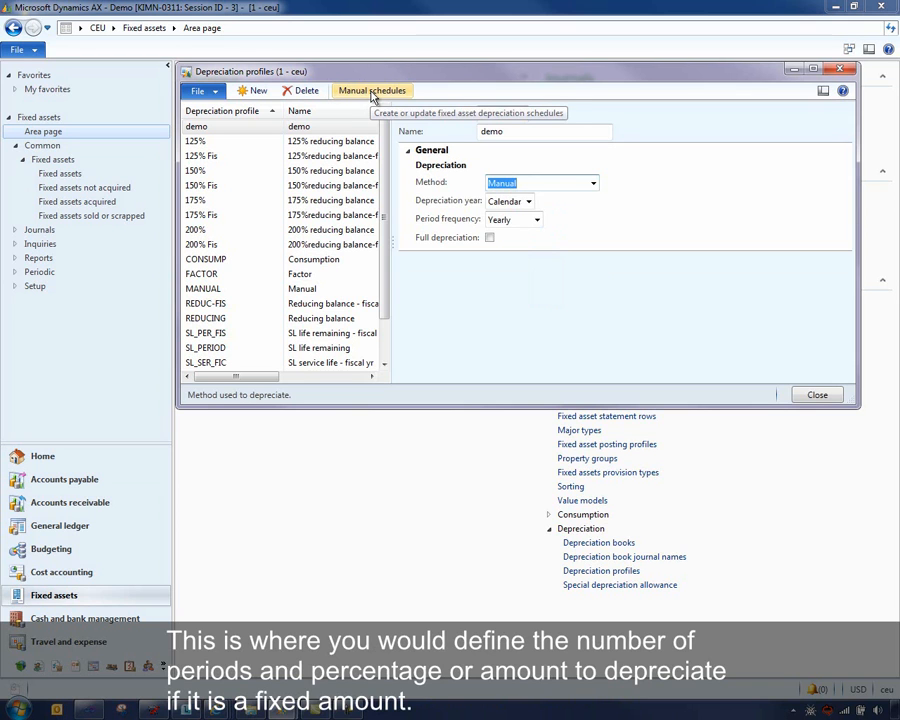
Try the Factor method on the demo profile, followed by the Consumption method
click(591, 184)
click(505, 233)
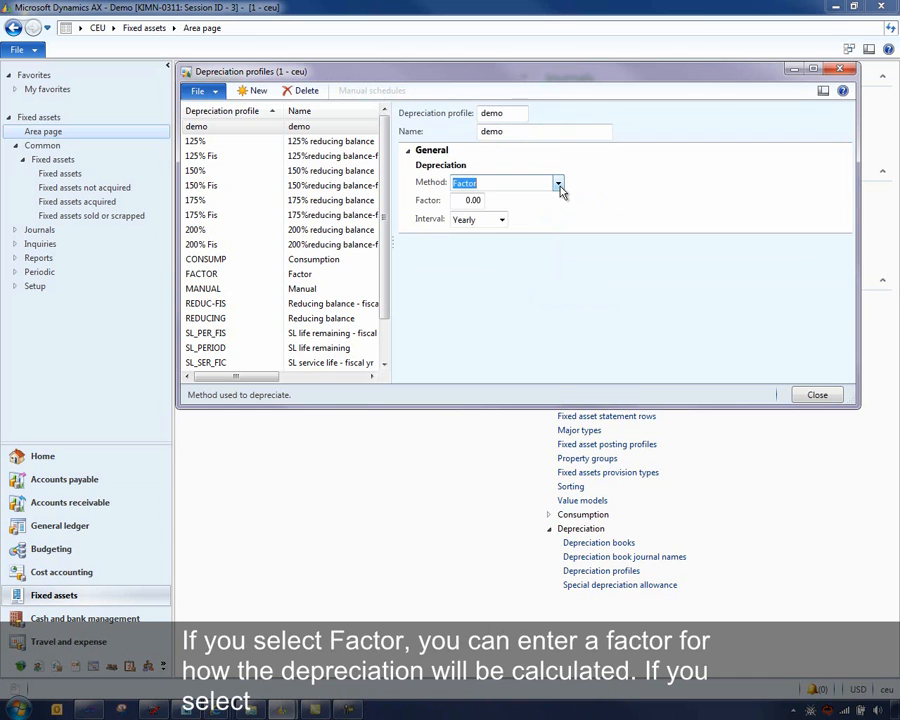
click(558, 184)
click(540, 248)
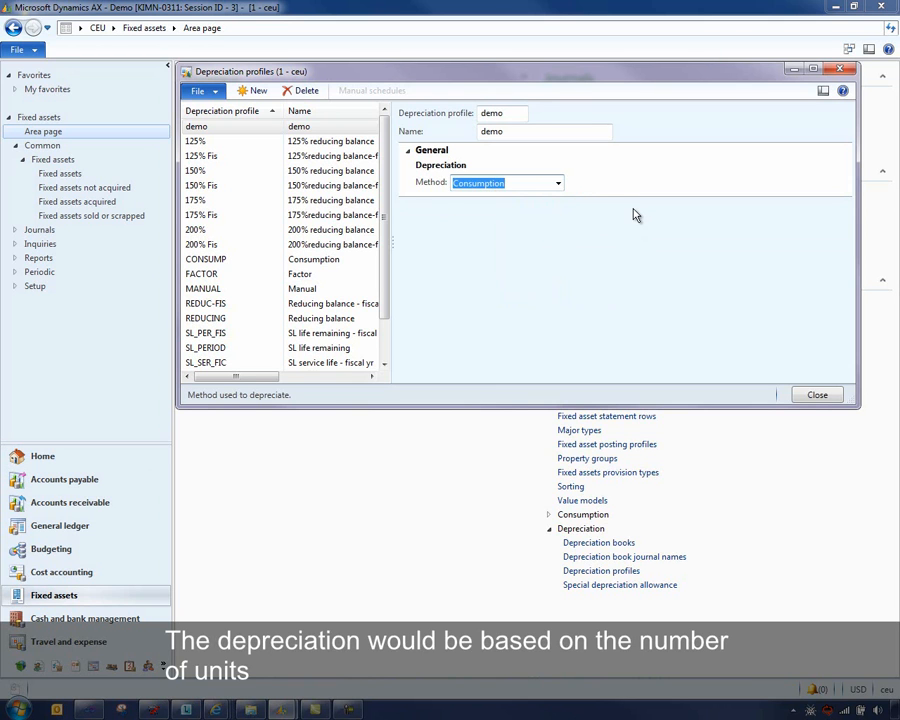
Set the demo profile's depreciation method back to Reducing balance
click(558, 183)
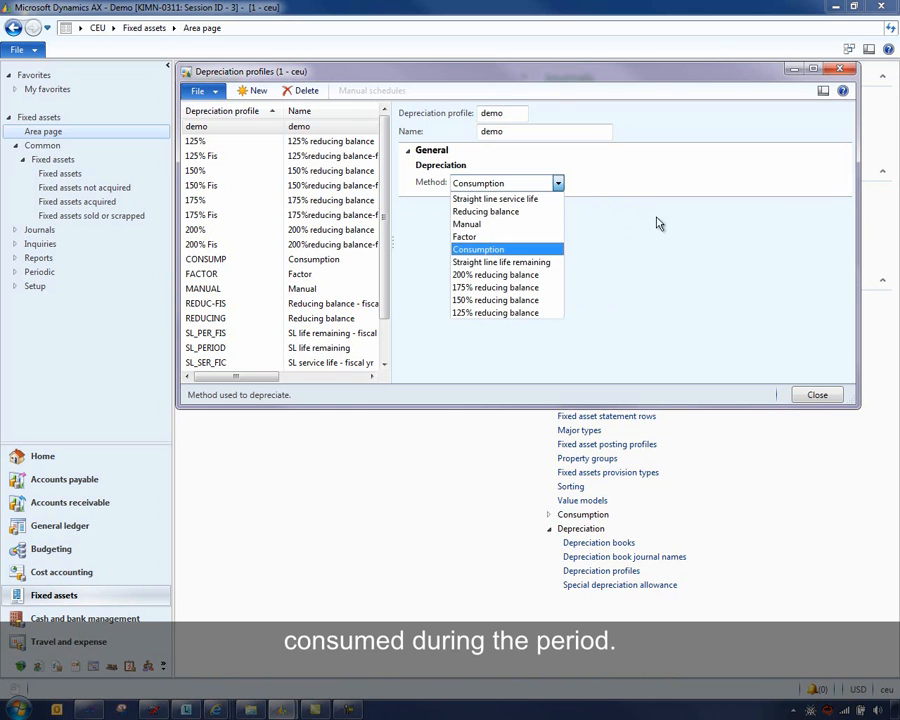
click(560, 249)
click(558, 183)
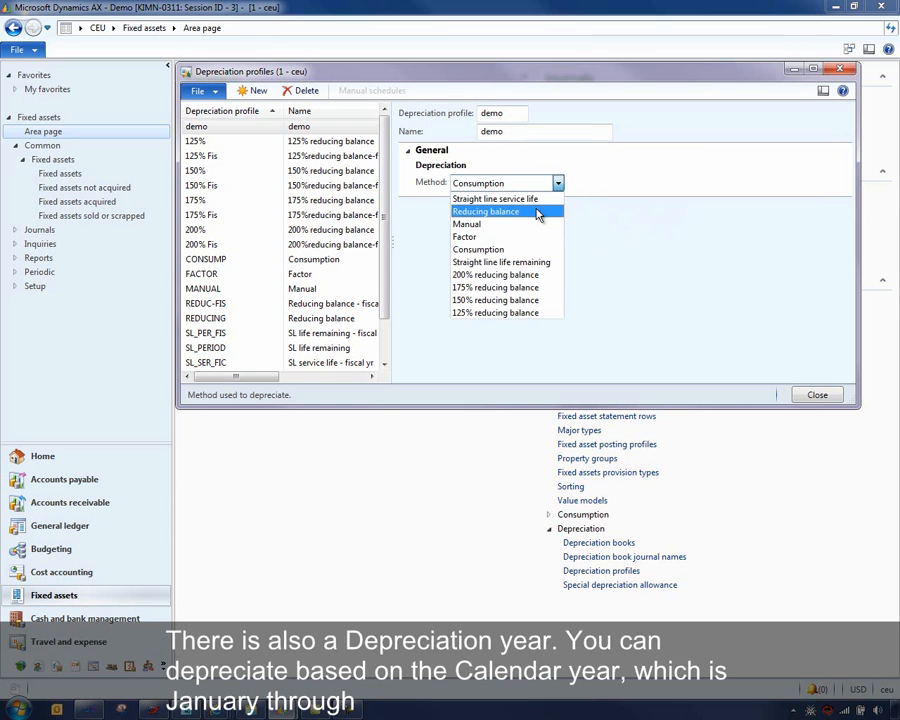
click(538, 206)
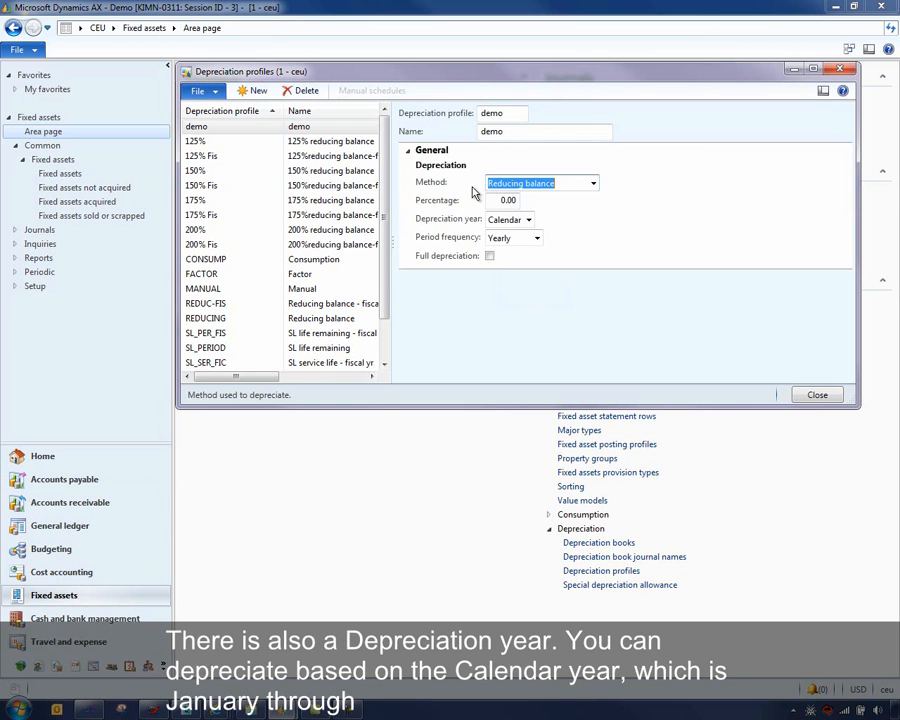
Examine the available depreciation year and period frequency choices for the demo profile
click(529, 220)
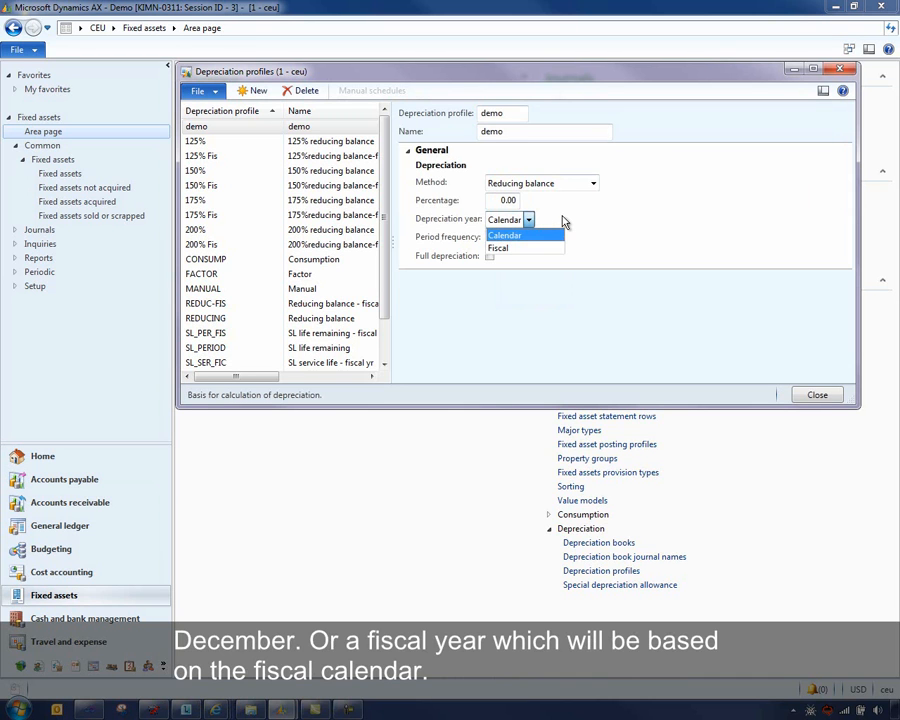
click(562, 217)
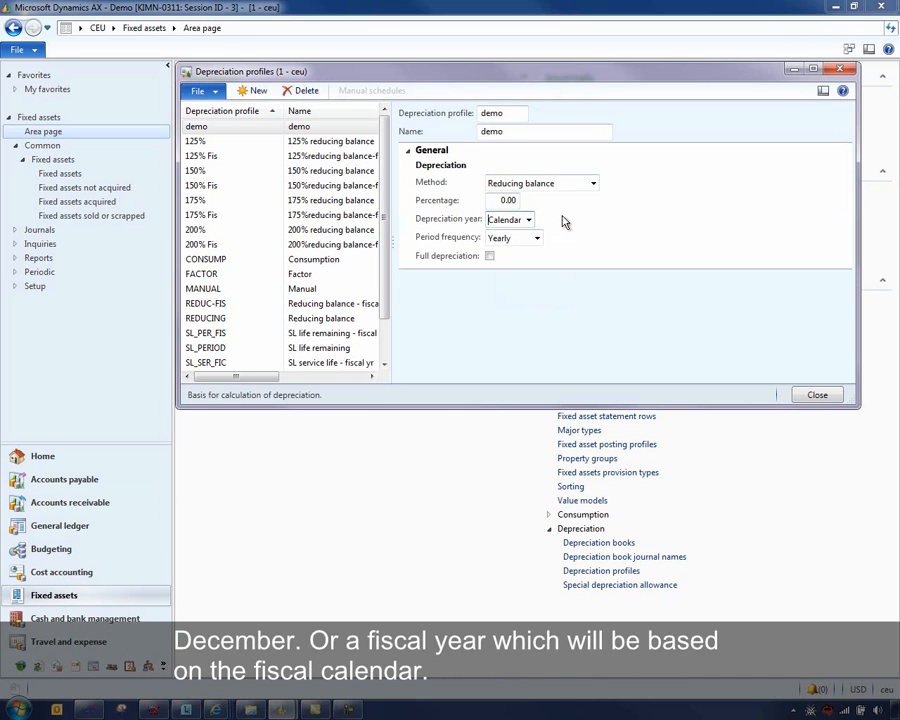
click(540, 241)
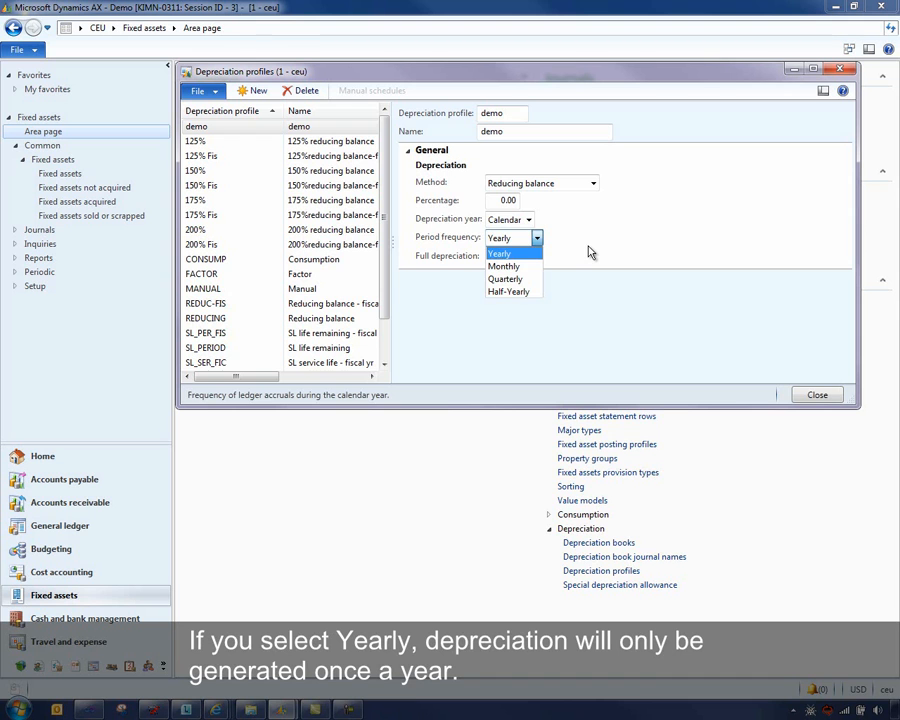
click(590, 252)
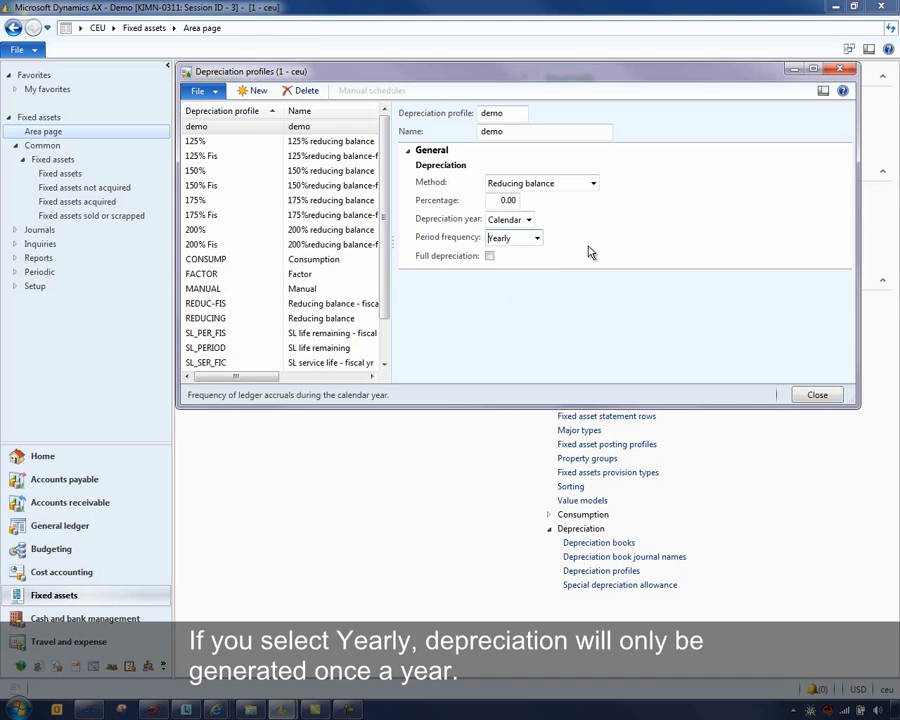
Delete the demo depreciation profile and close the depreciation profiles
click(818, 396)
click(376, 352)
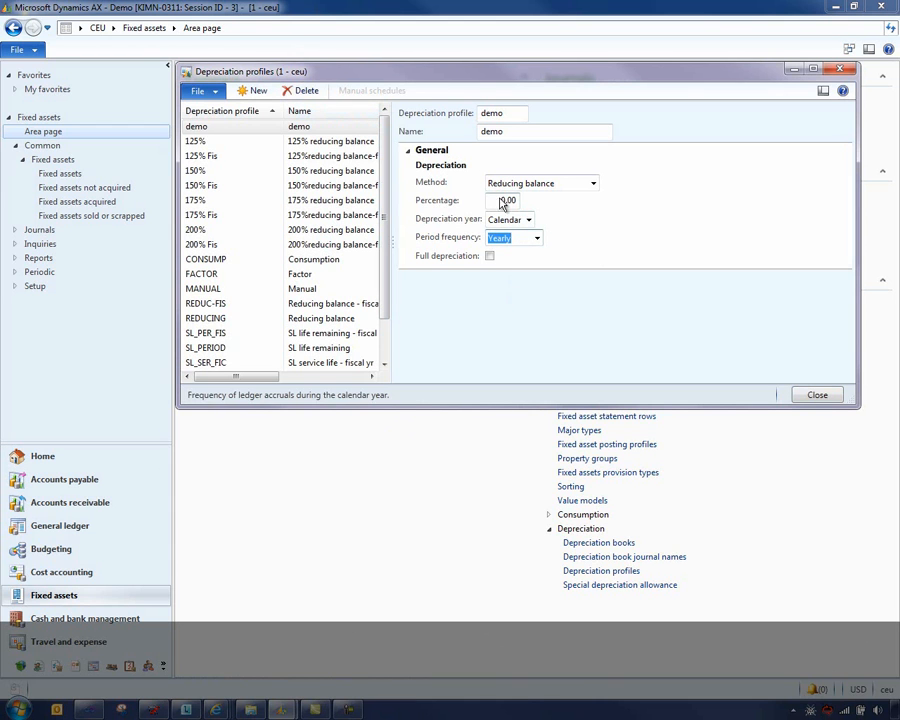
click(303, 91)
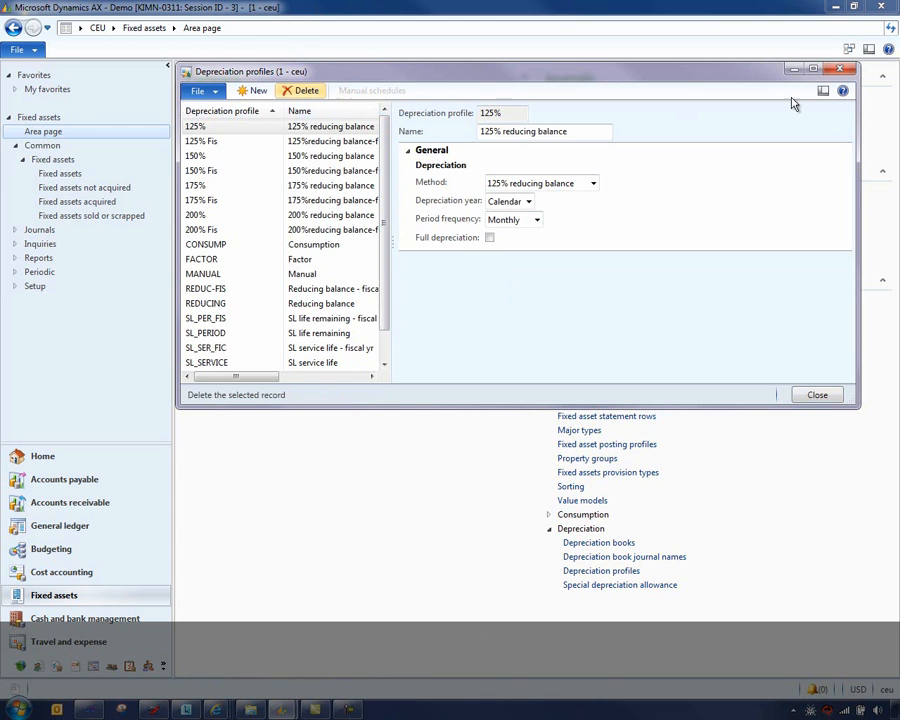
click(816, 394)
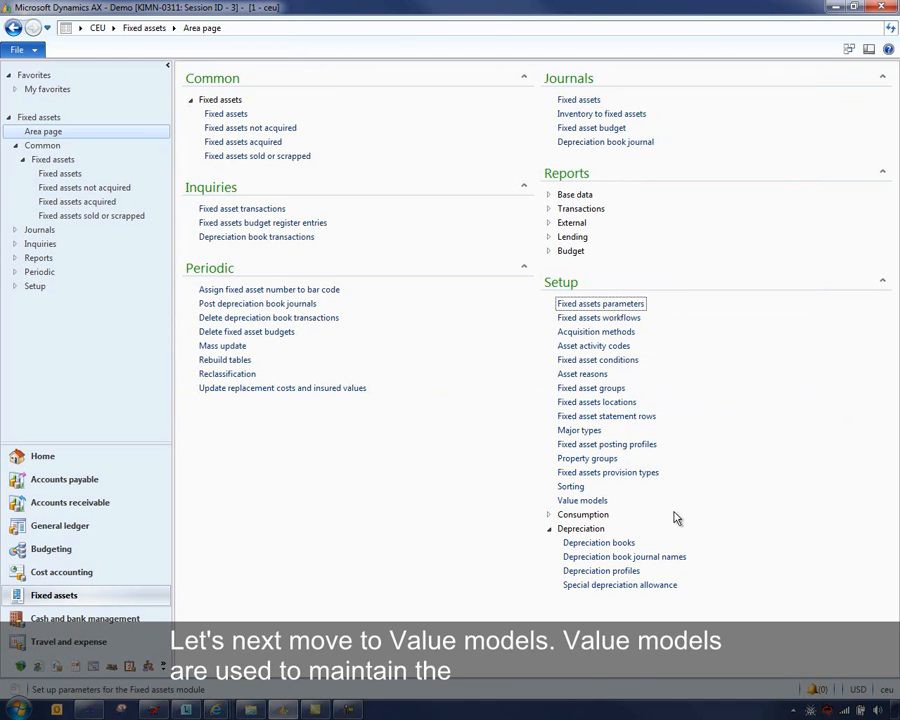
Open the value models and examine the posting layer choices of the FIXT model
click(582, 501)
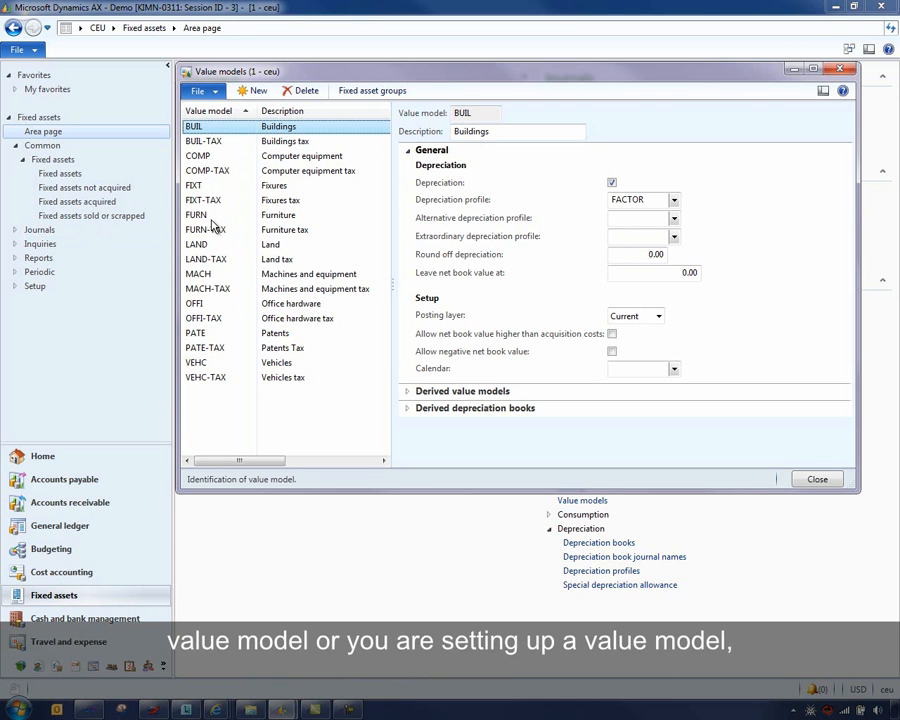
click(209, 188)
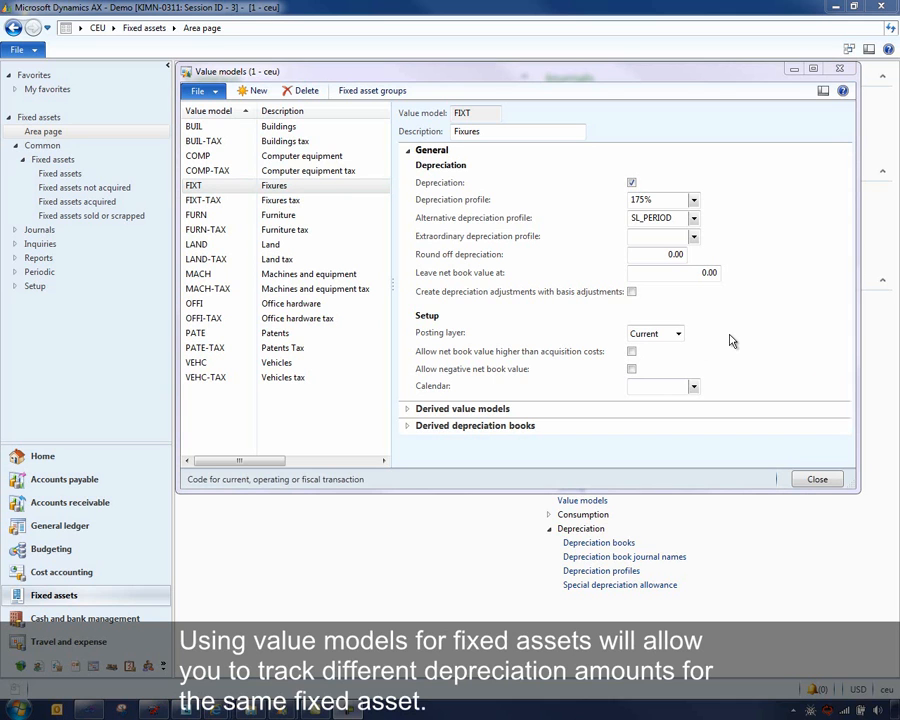
click(678, 333)
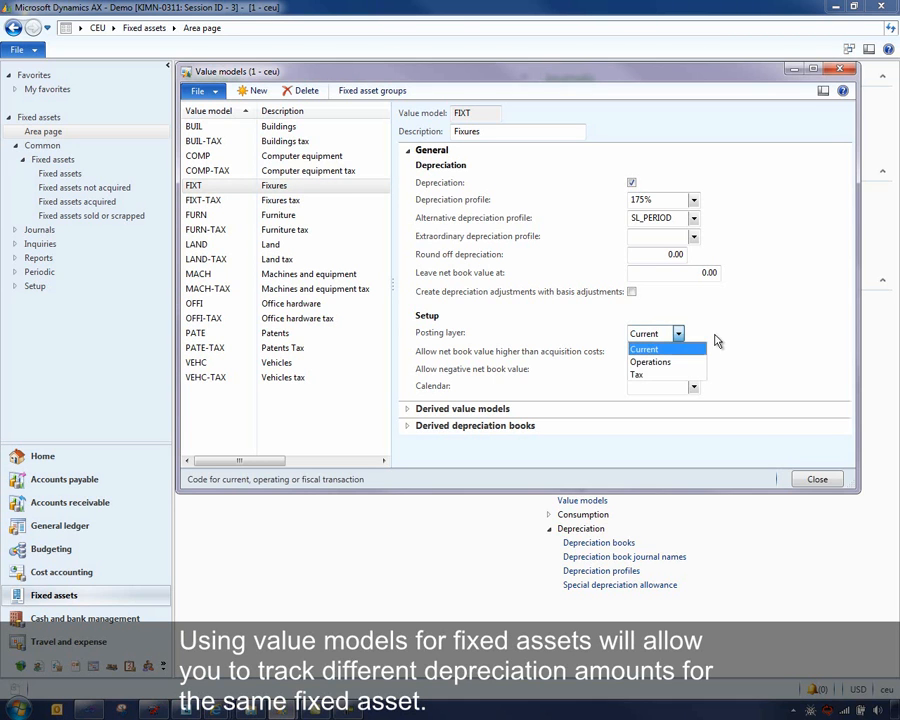
click(723, 341)
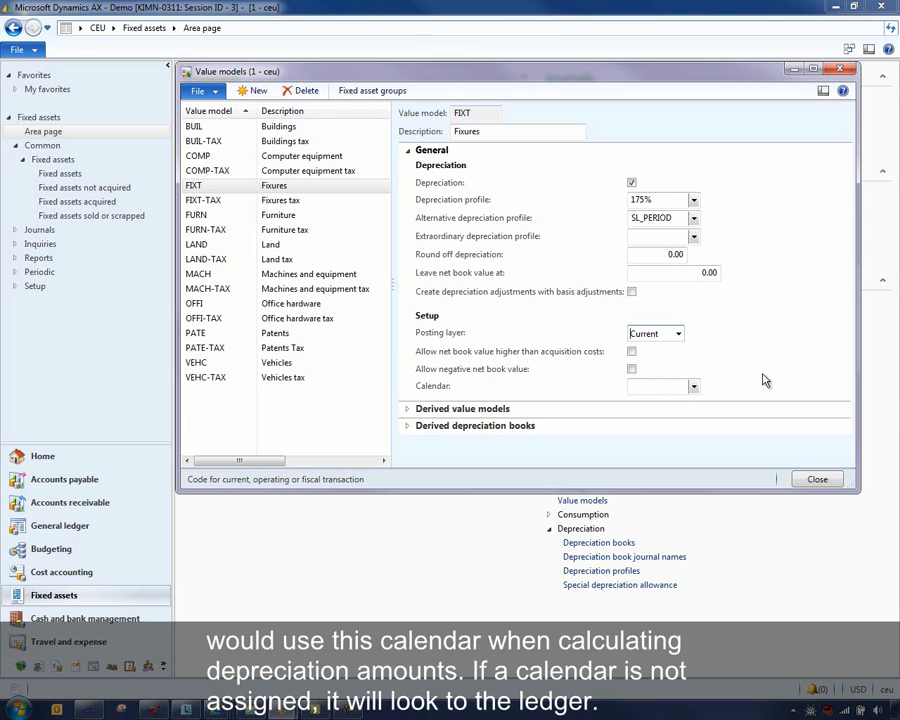
Review the derived value models of FIXT and close the value models form
click(415, 410)
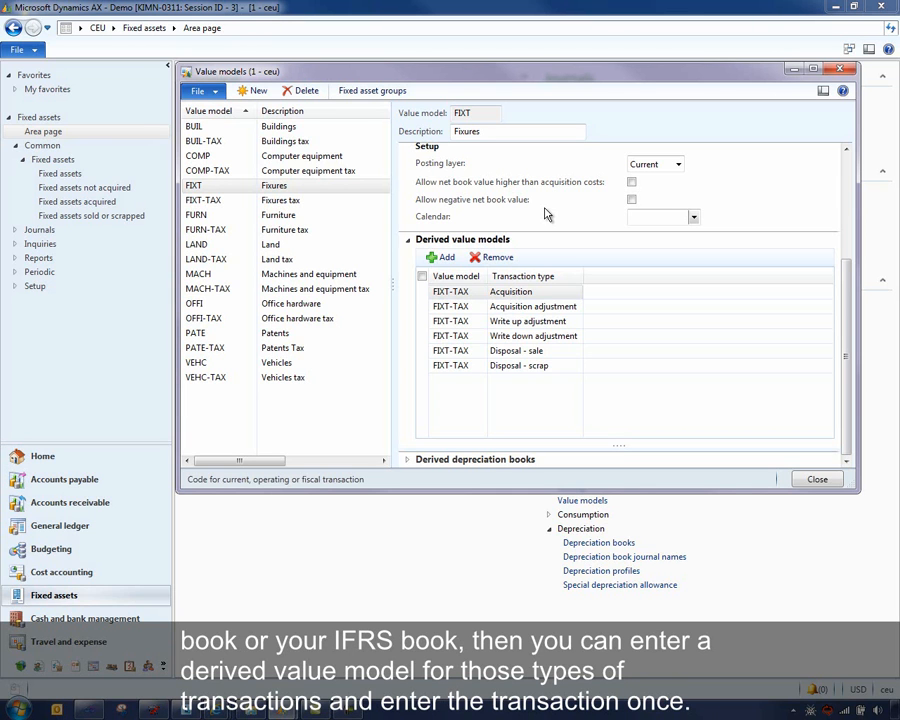
click(407, 240)
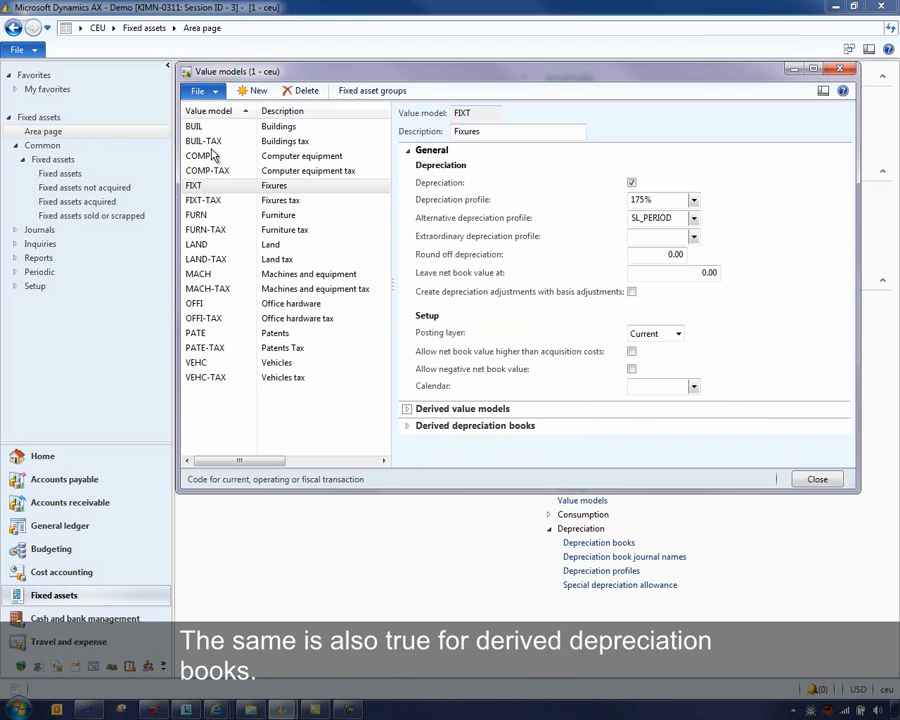
click(818, 480)
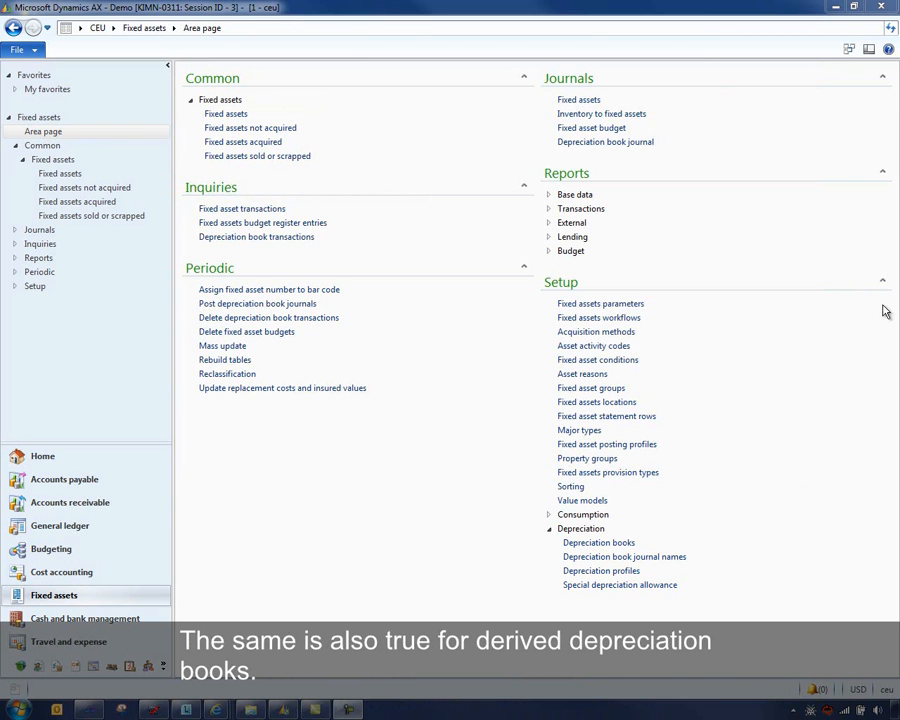
Open the fixed asset posting profiles full-screen and bring up the sale disposal parameters of the ALL profile
click(645, 445)
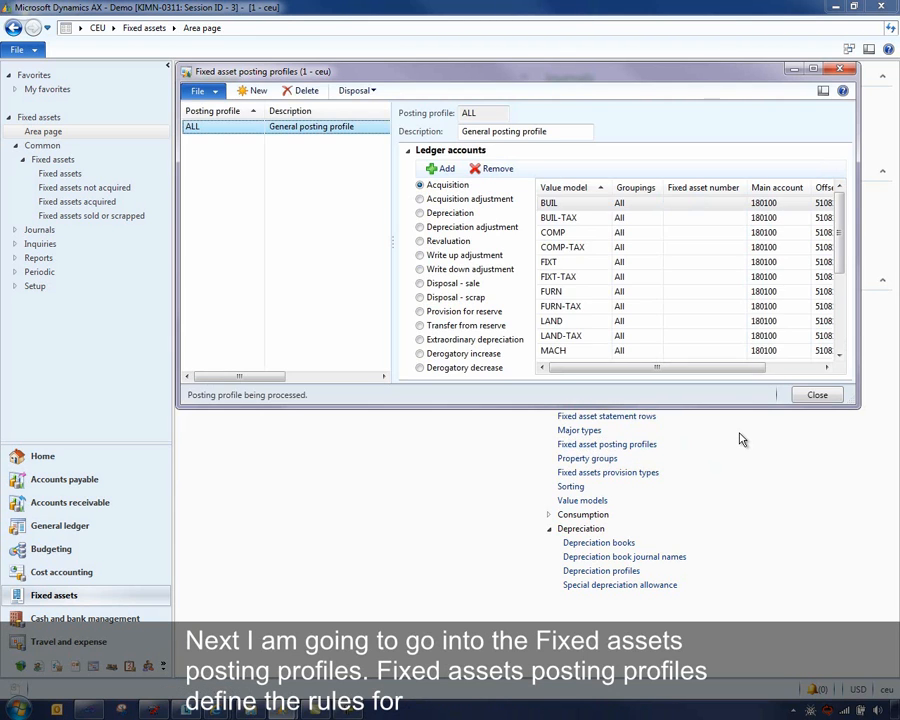
click(813, 68)
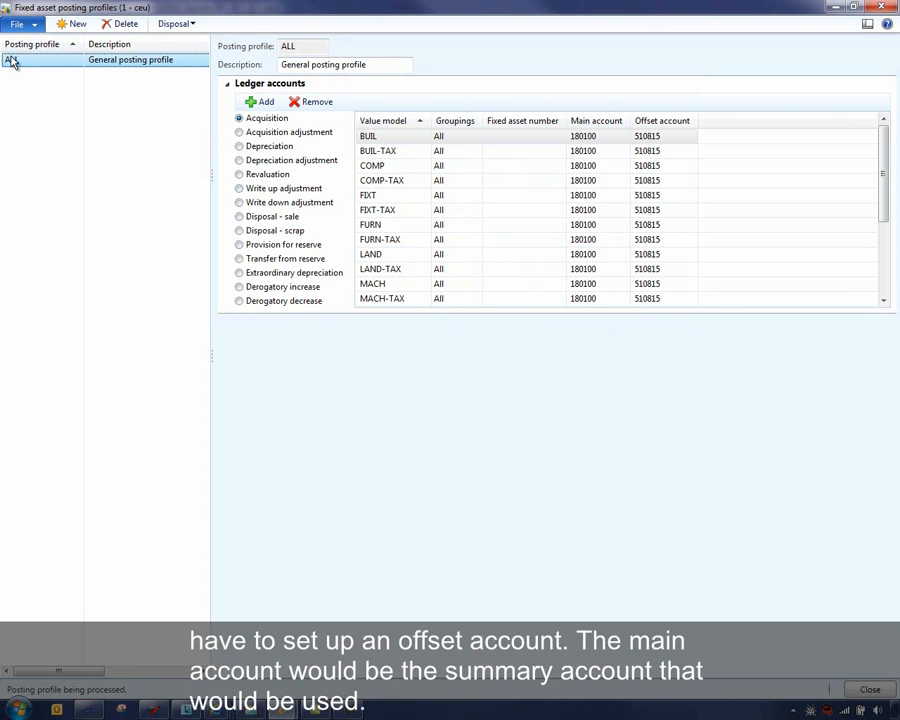
click(200, 31)
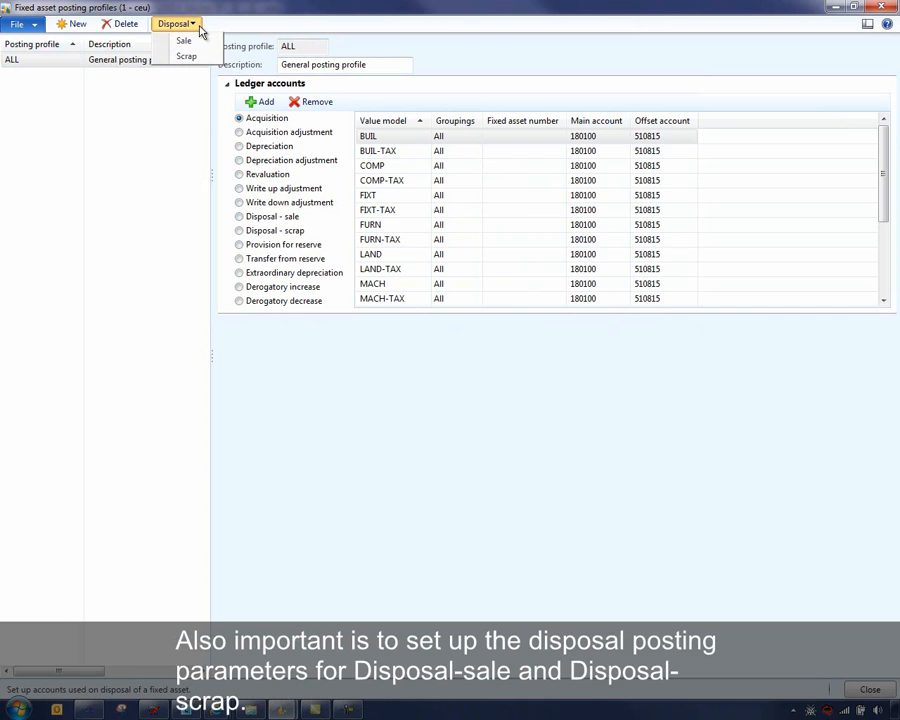
click(199, 41)
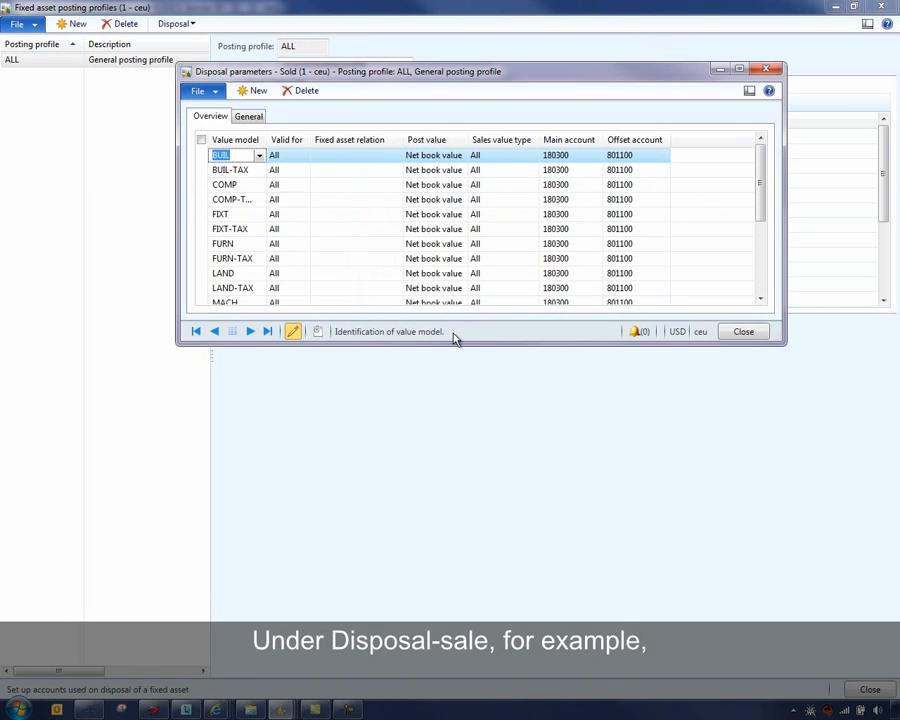
Enlarge the sale disposal parameters form and examine the post value choices for the BUIL value model
drag(451, 345, 444, 419)
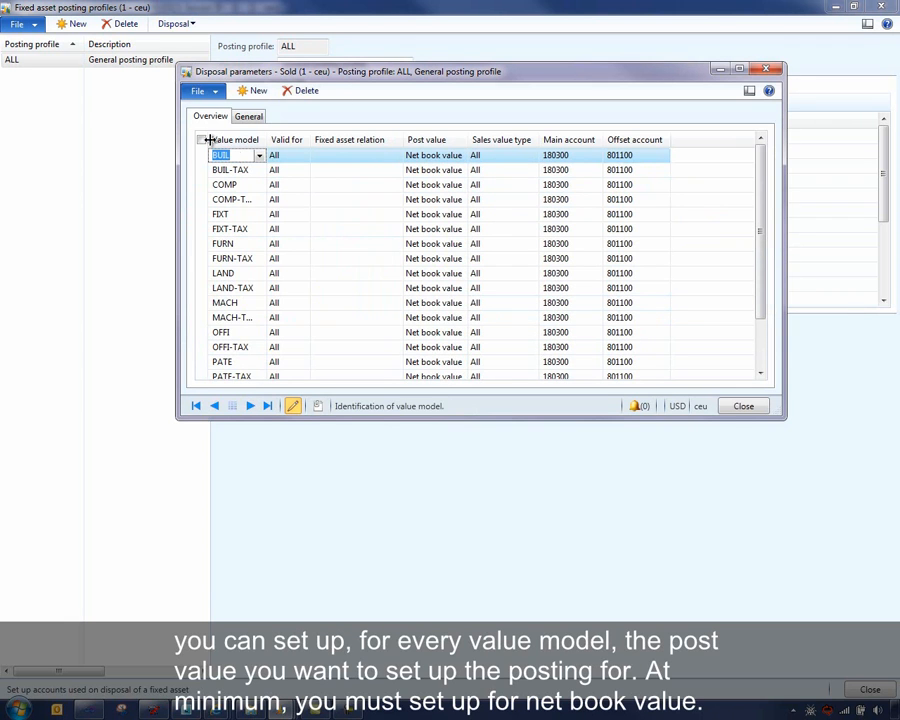
click(458, 157)
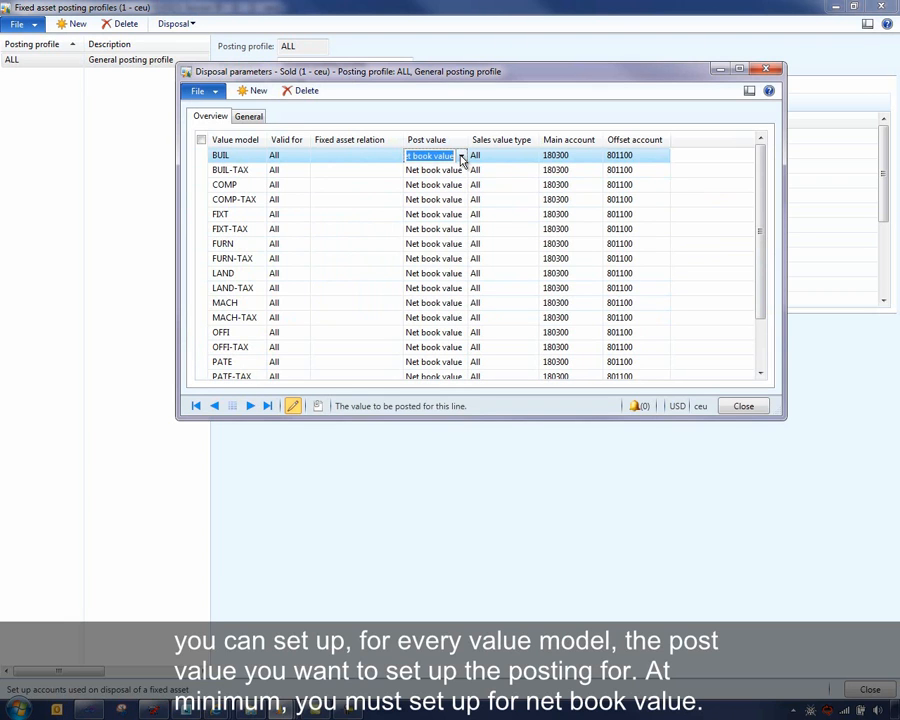
click(461, 157)
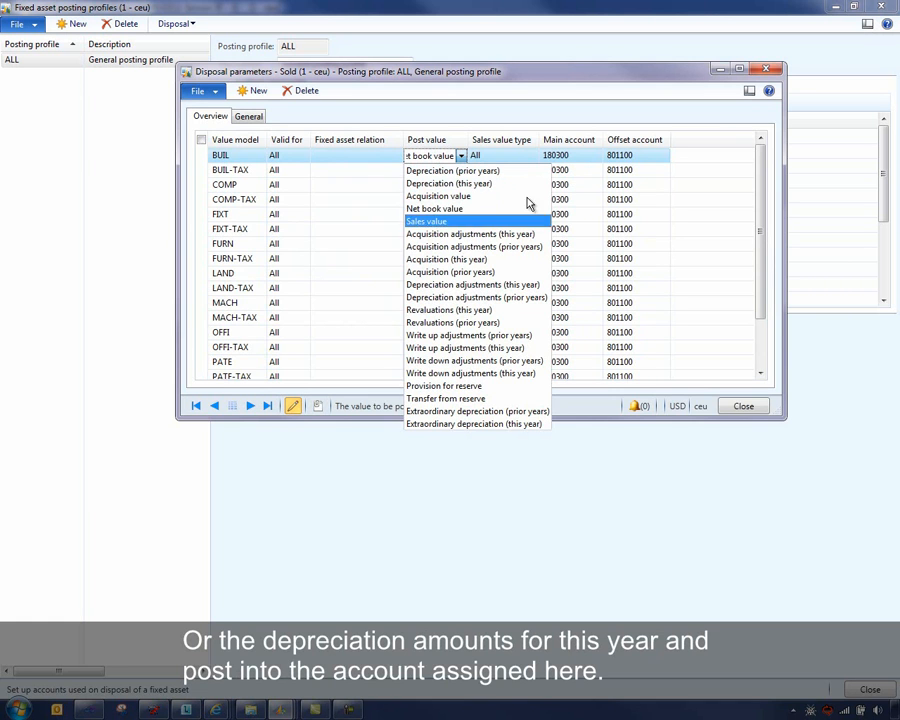
Close the sale disposal parameters and the fixed asset posting profiles form
click(743, 406)
click(741, 405)
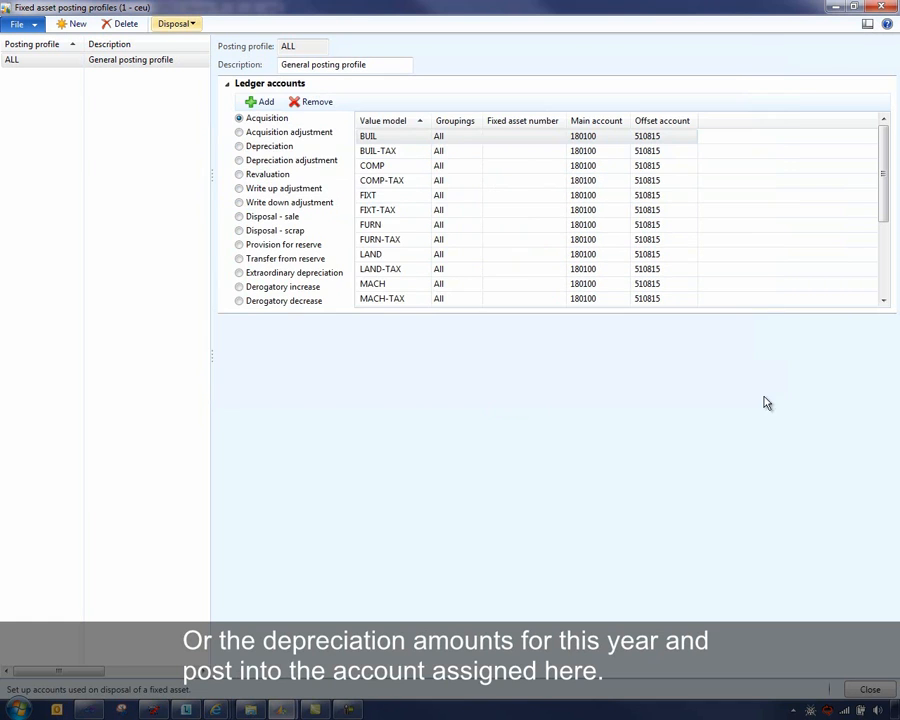
click(881, 7)
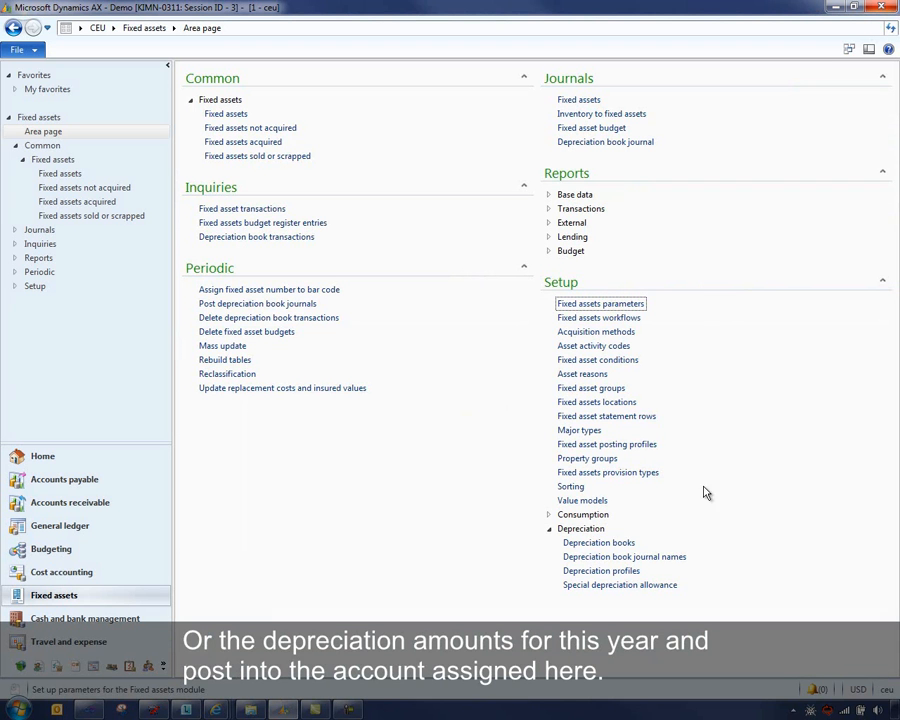
Open the fixed assets parameters and examine the general settings for minimum depreciation, multiple acquisitions and capitalization threshold
click(617, 303)
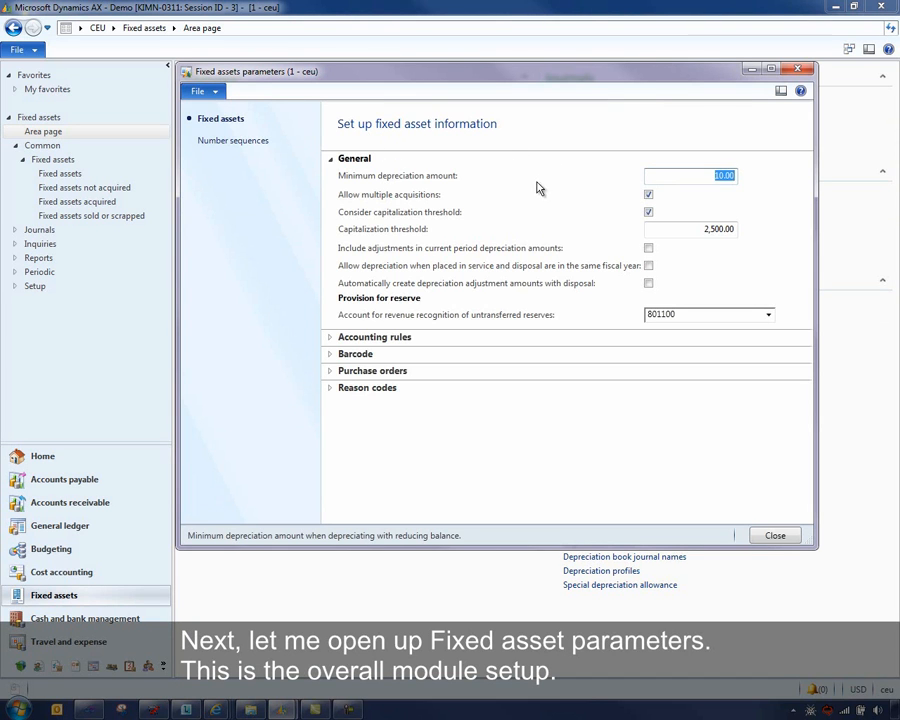
click(695, 181)
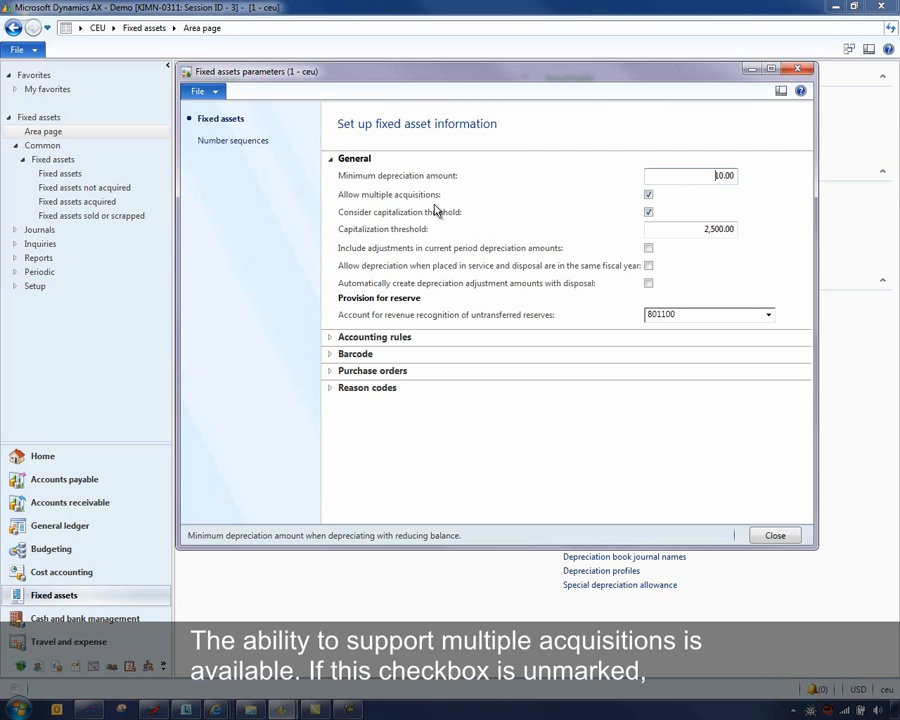
click(648, 211)
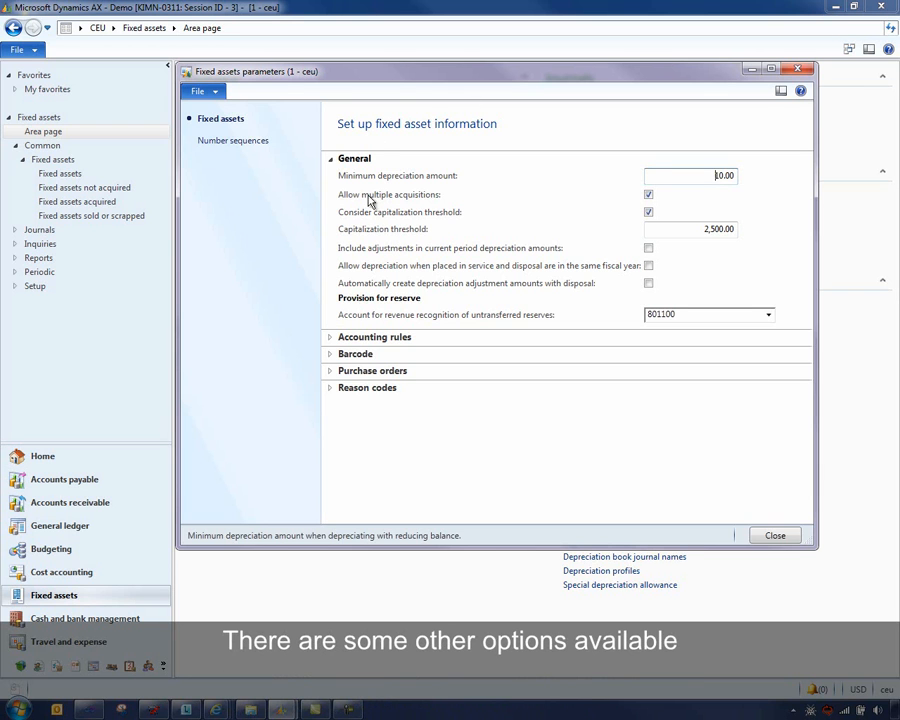
Review the accounting rules and purchase order settings of the fixed assets parameters, and close the form
click(331, 340)
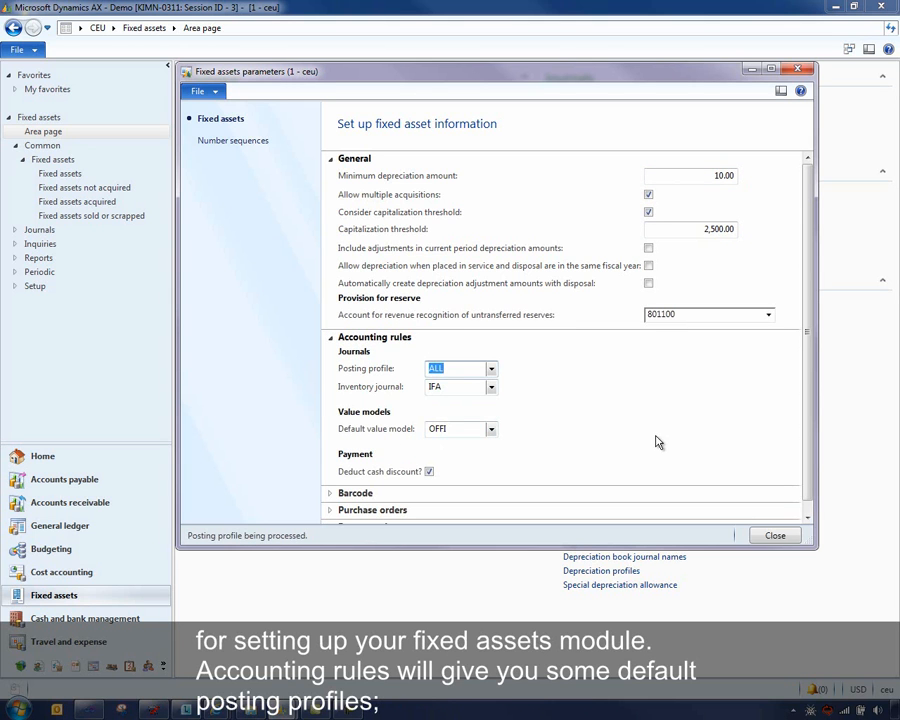
click(331, 338)
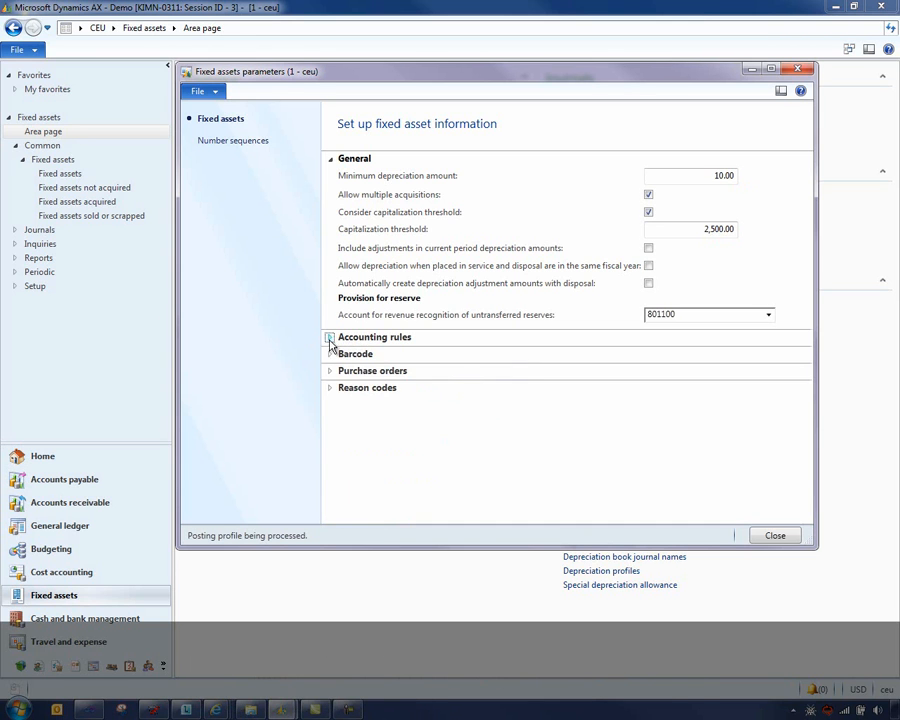
click(333, 371)
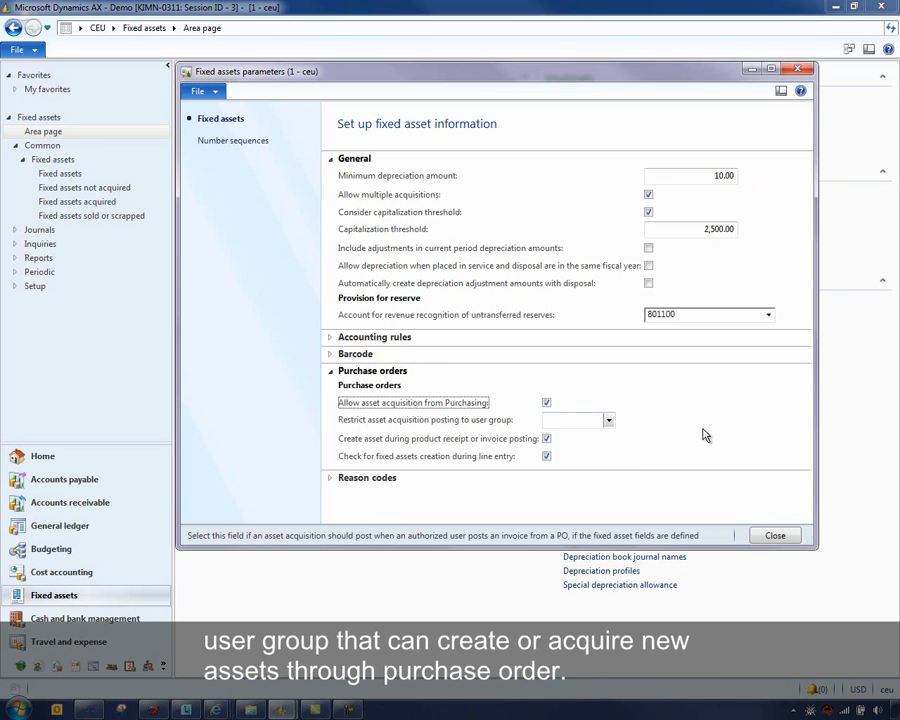
click(331, 375)
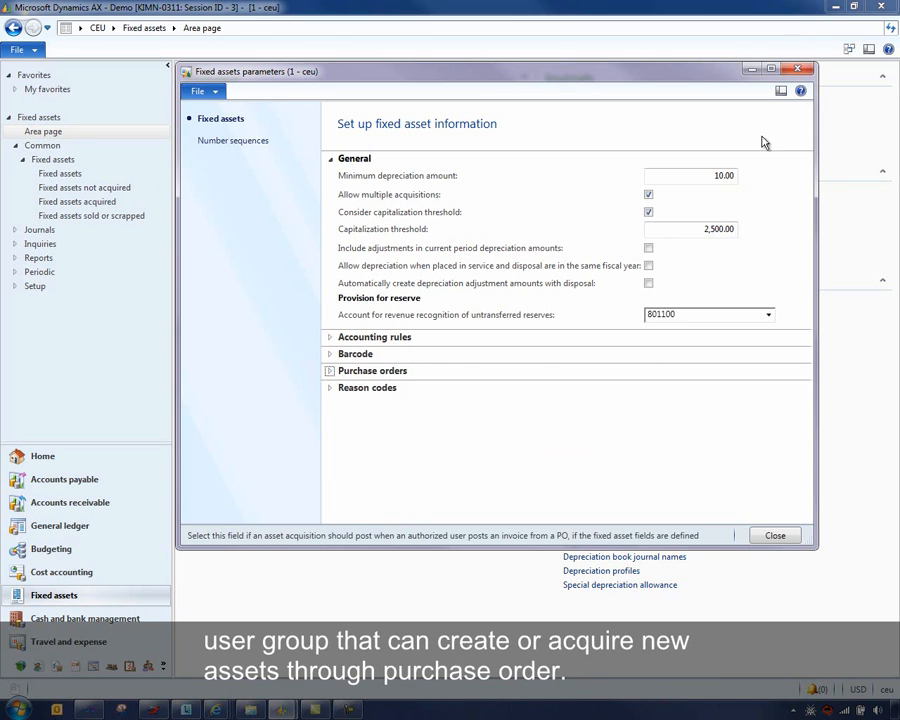
click(777, 535)
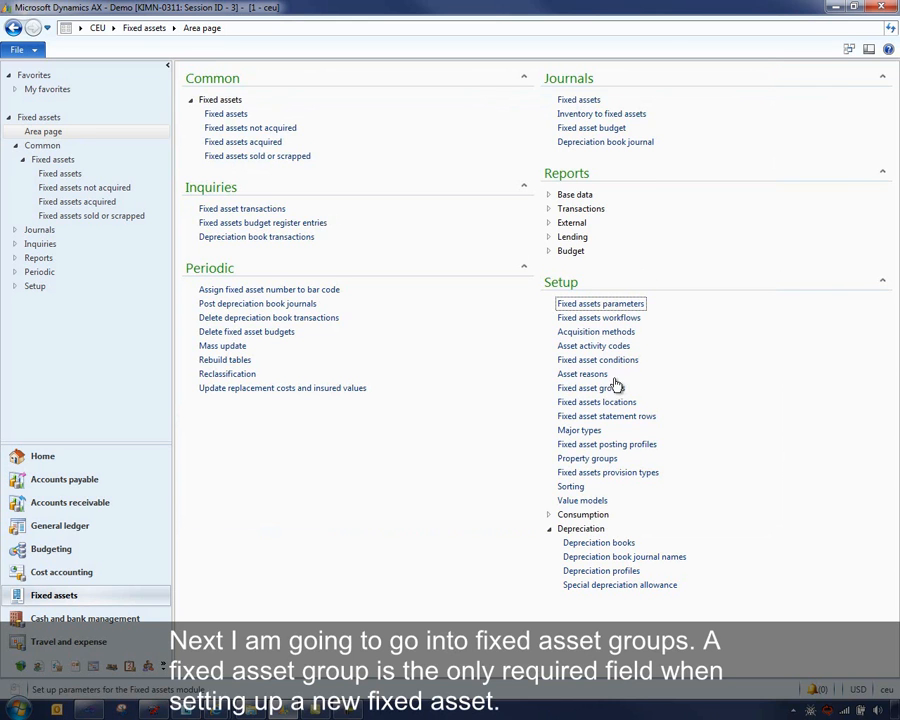
Open the fixed asset groups, review the default value models of the BUIL group, and close the forms
click(585, 388)
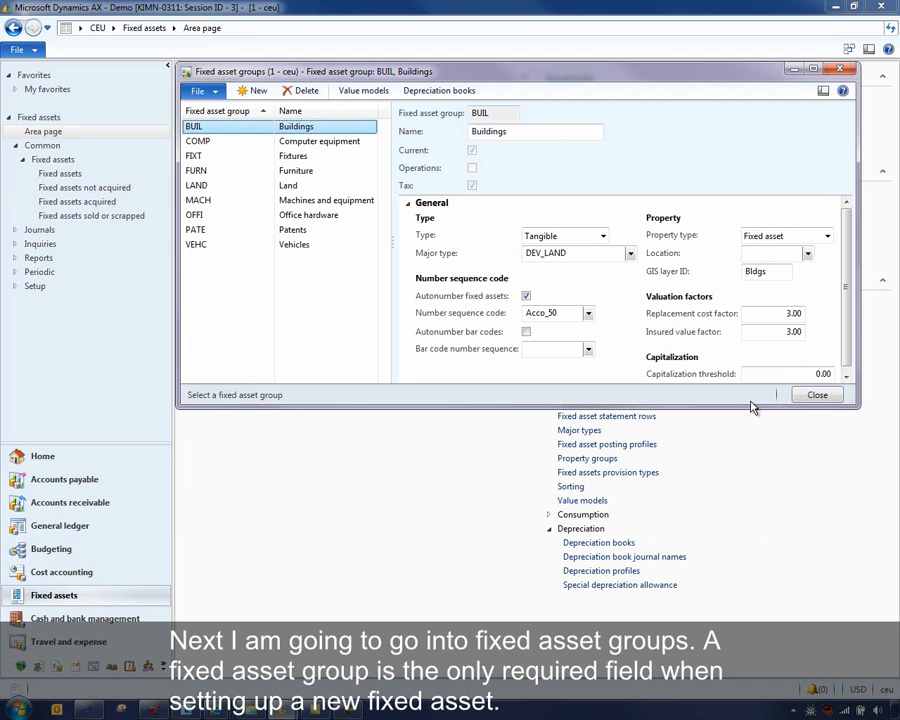
drag(747, 408, 730, 462)
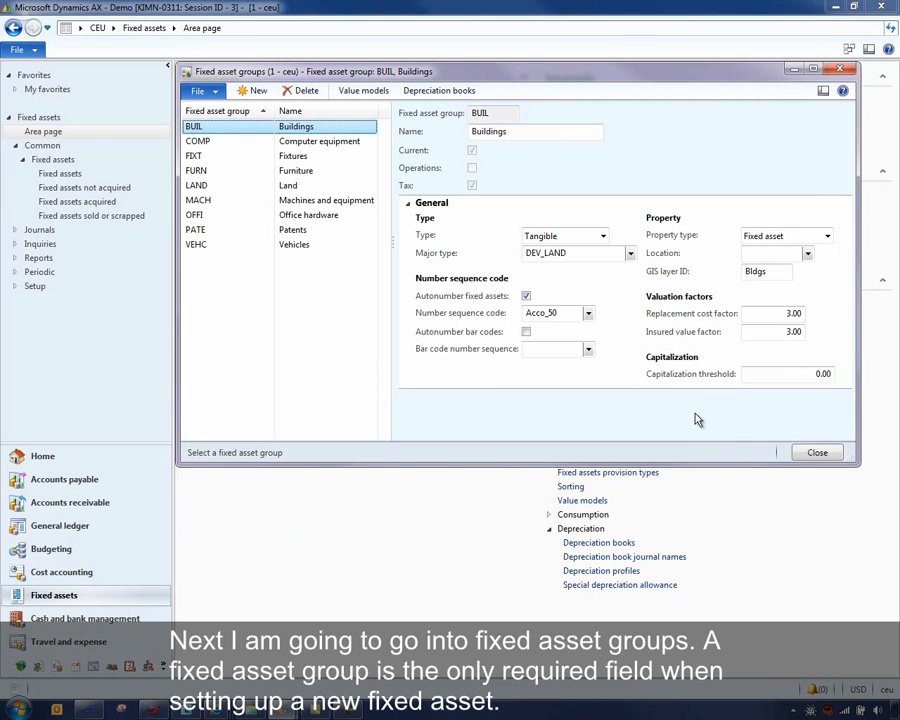
drag(392, 62, 301, 70)
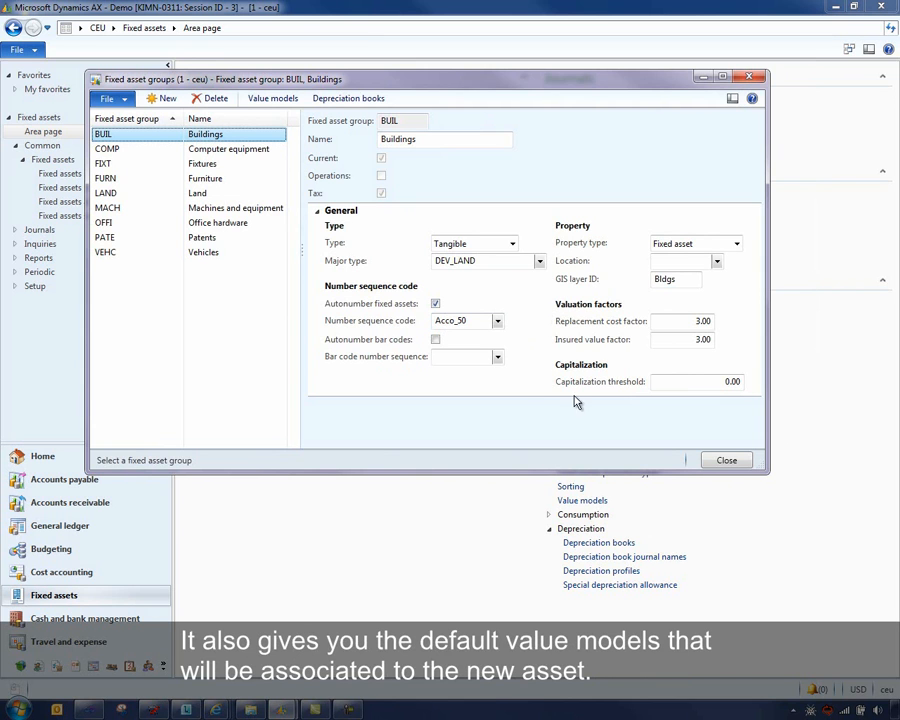
click(280, 103)
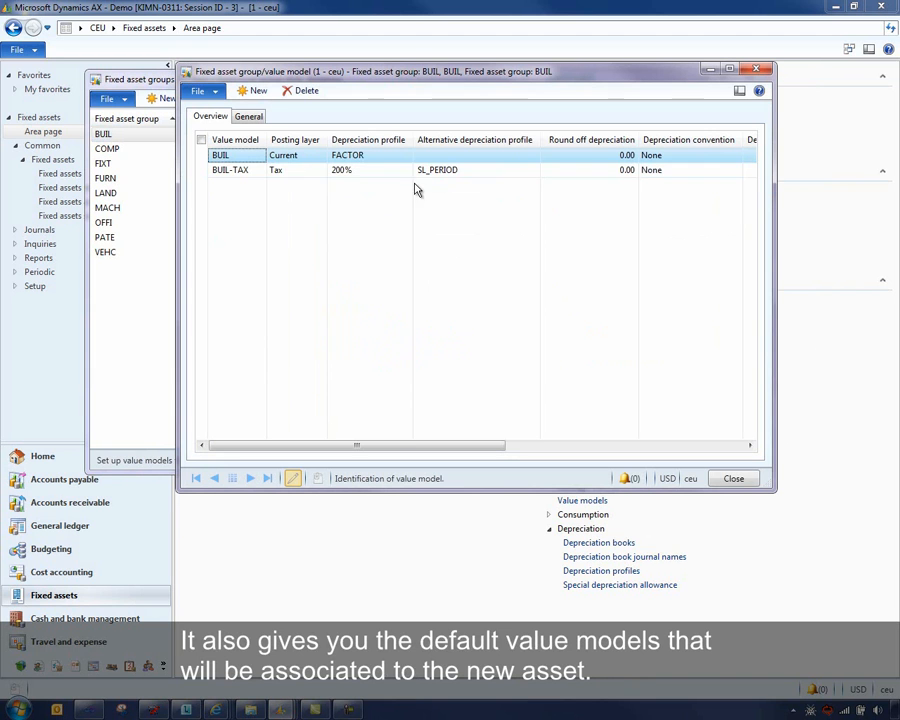
click(766, 74)
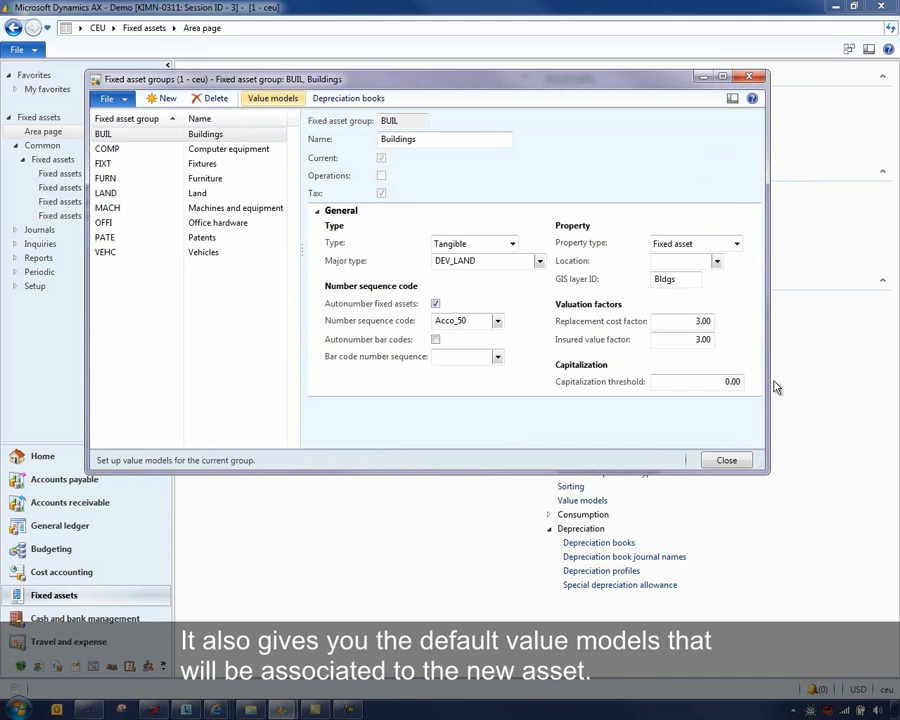
click(726, 460)
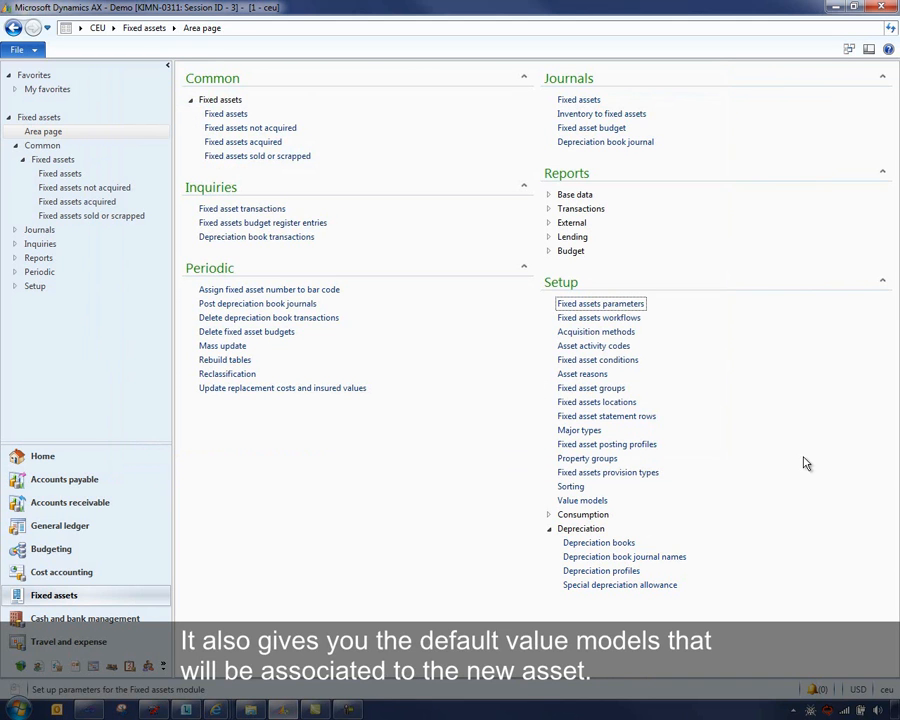
From the fixed assets list, create a new asset in the FIXT group with the name Fixture demo asset
click(230, 115)
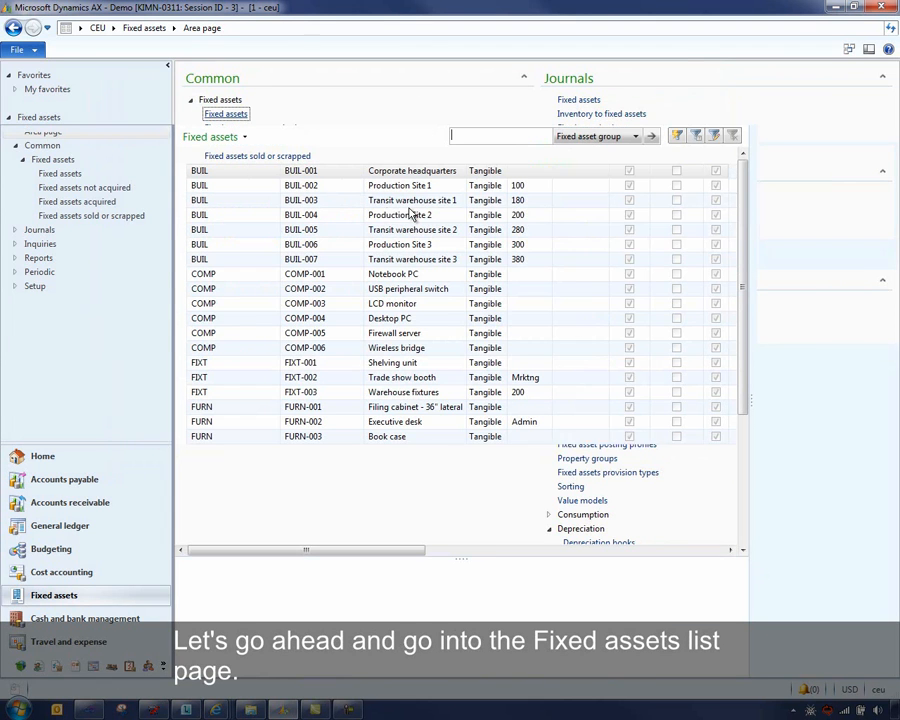
click(15, 57)
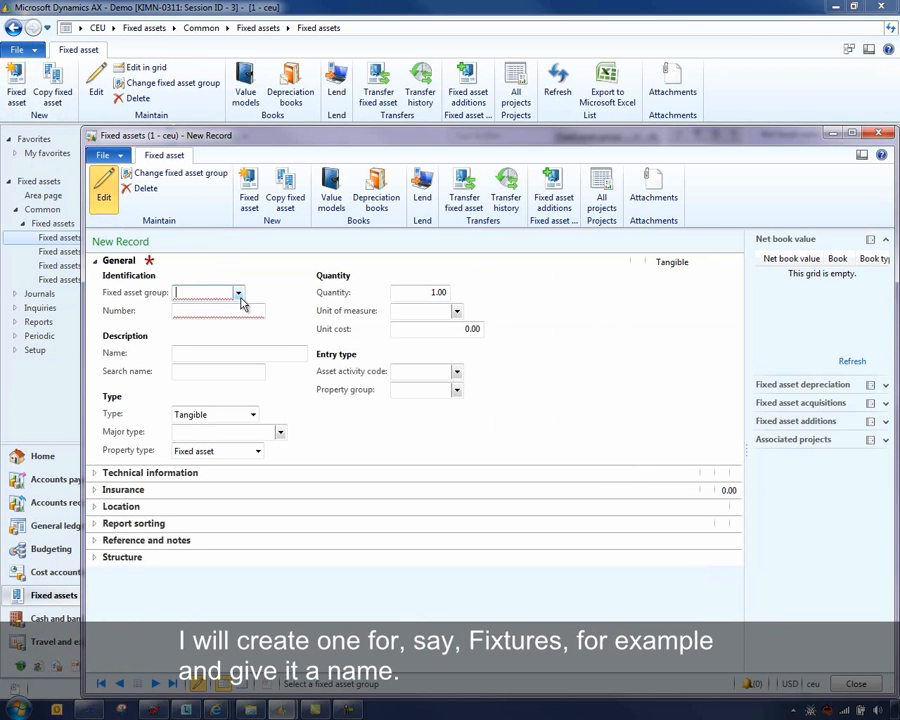
click(238, 292)
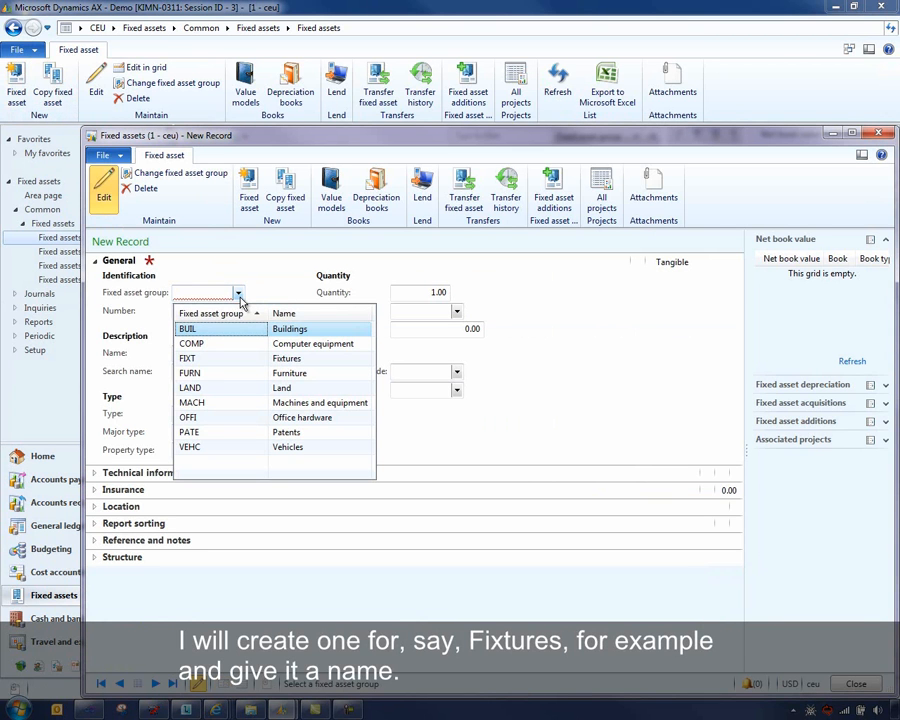
click(211, 363)
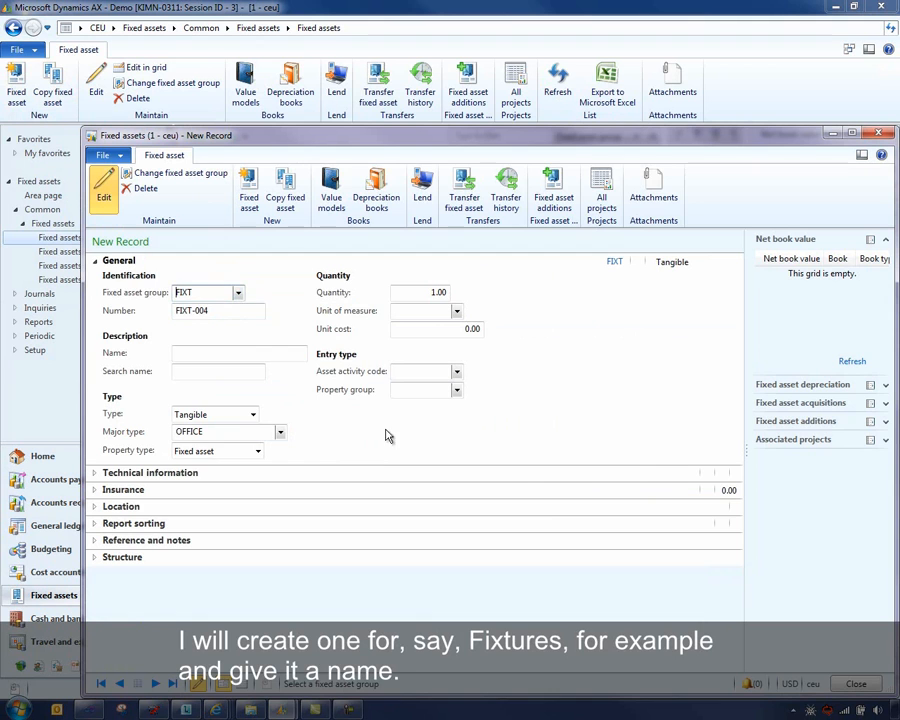
key(Tab)
key(Tab)
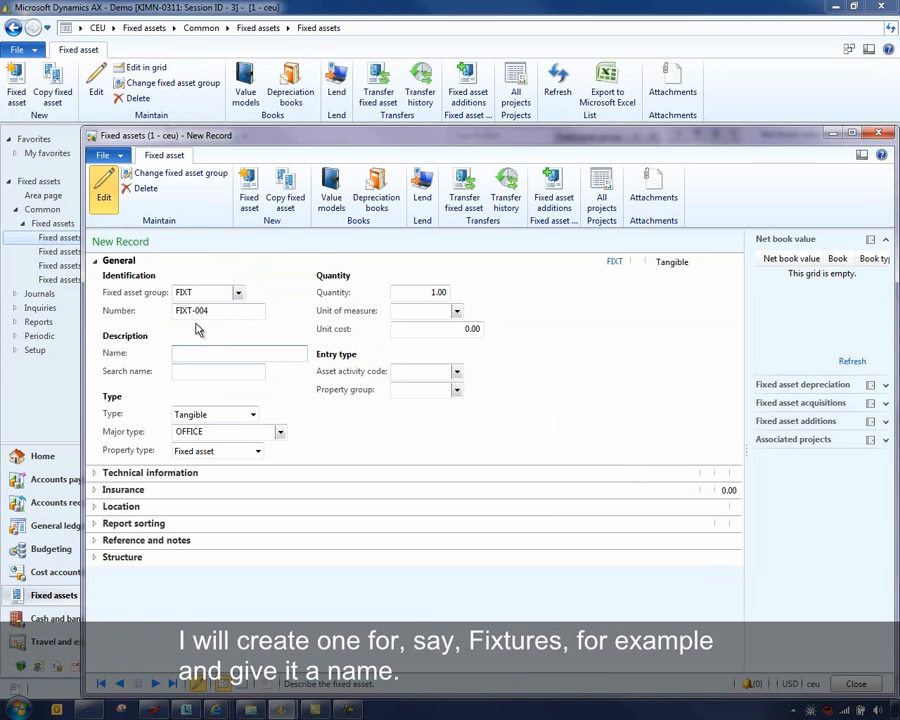
text(Fixture)
text(re demo)
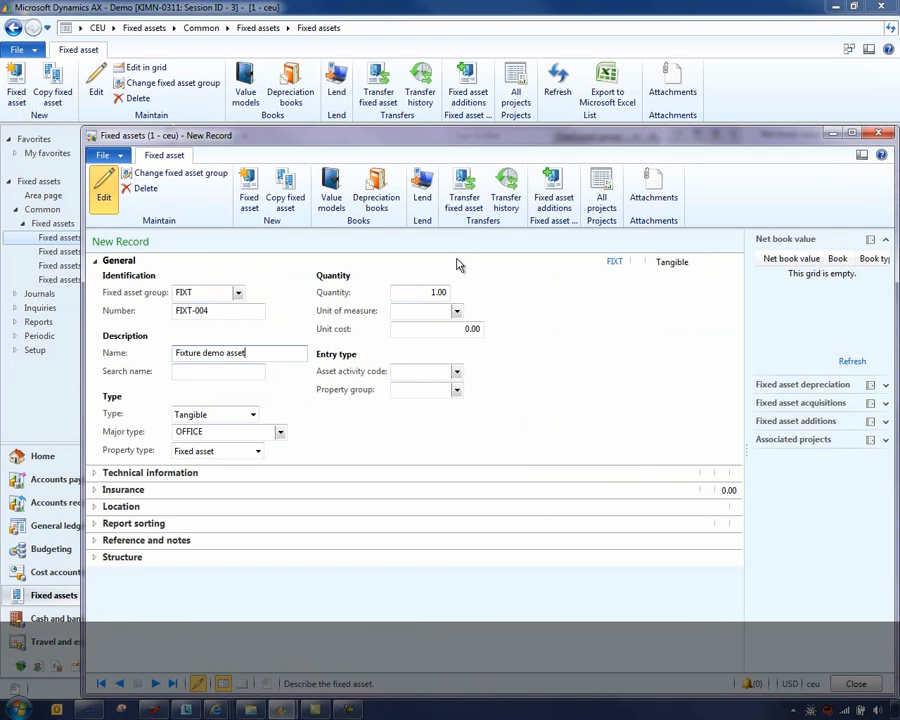
text( asset)
key(Tab)
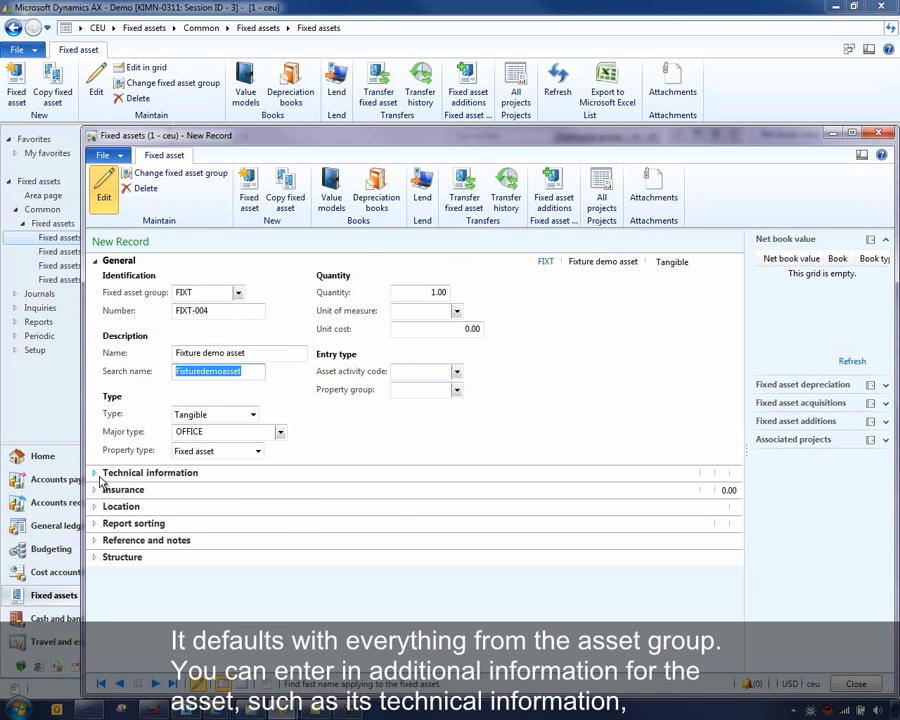
Examine the technical information, insurance and location fields of the new Fixture demo asset record
drag(271, 140, 238, 60)
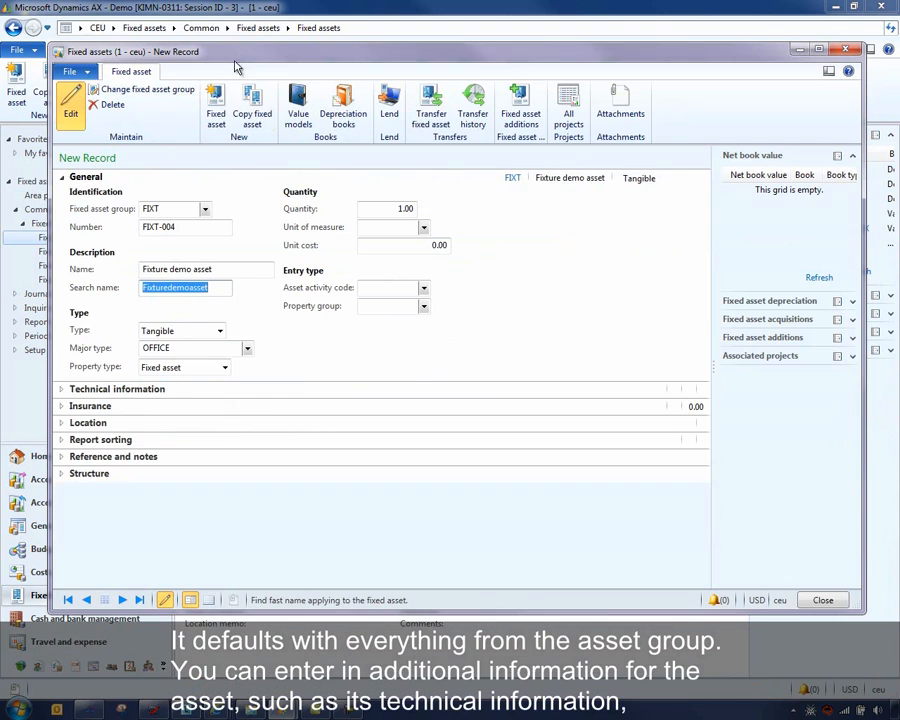
click(60, 391)
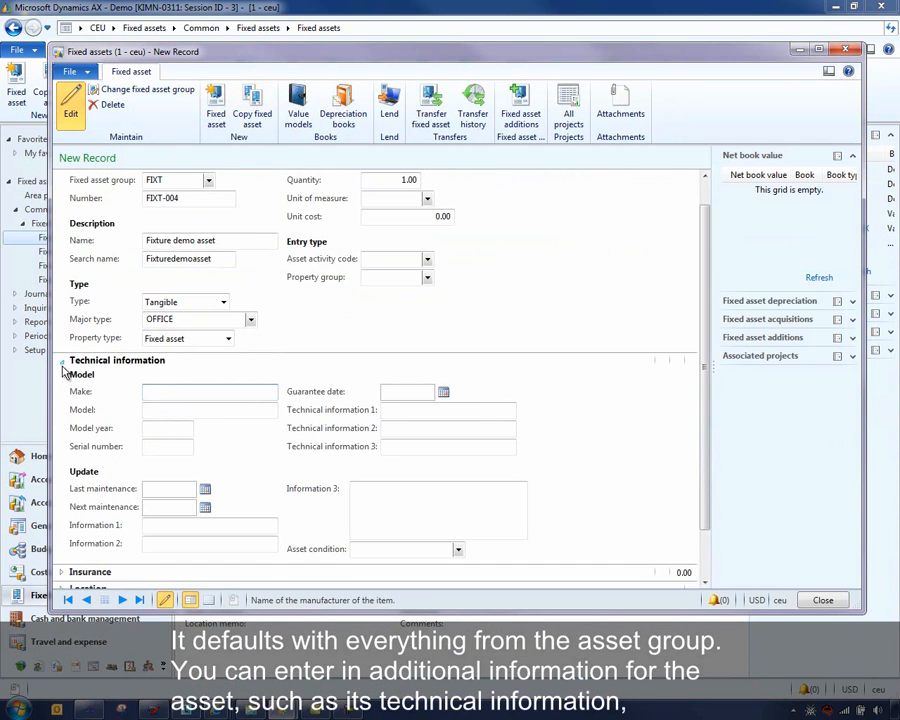
click(62, 364)
click(62, 404)
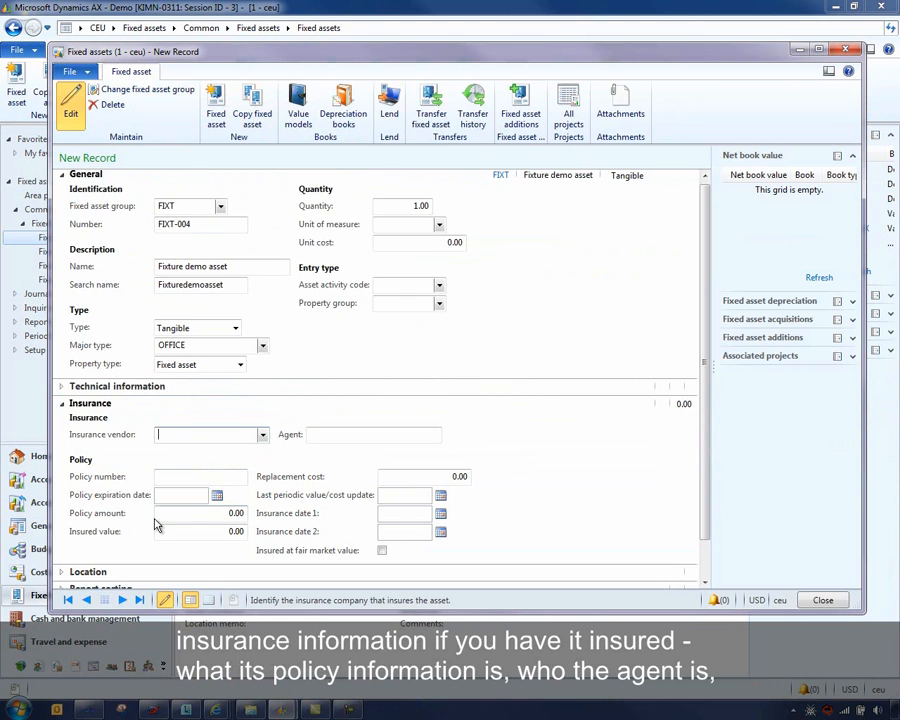
click(63, 406)
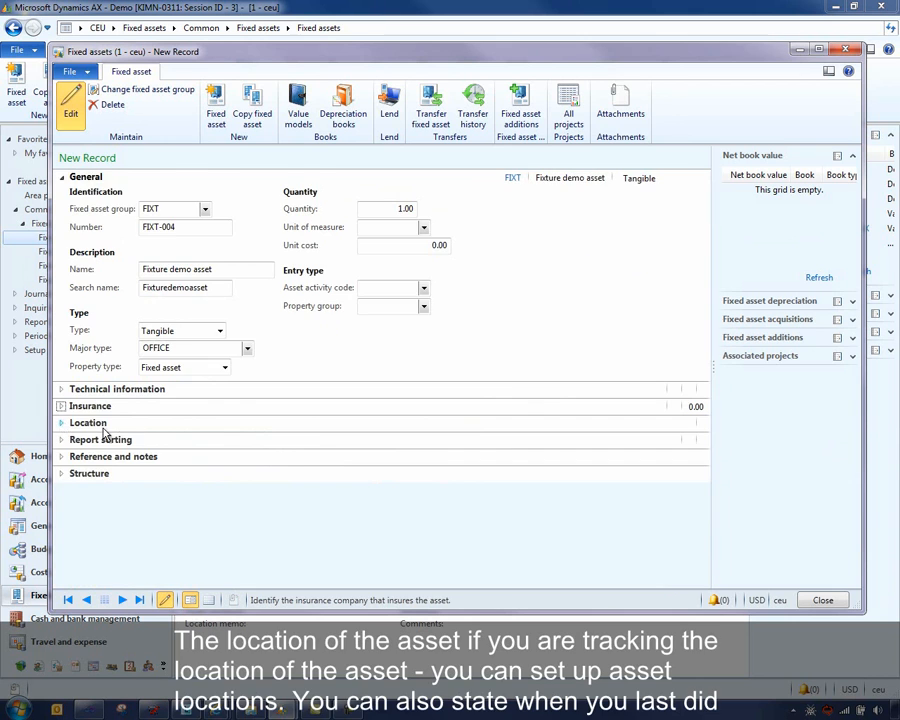
click(88, 424)
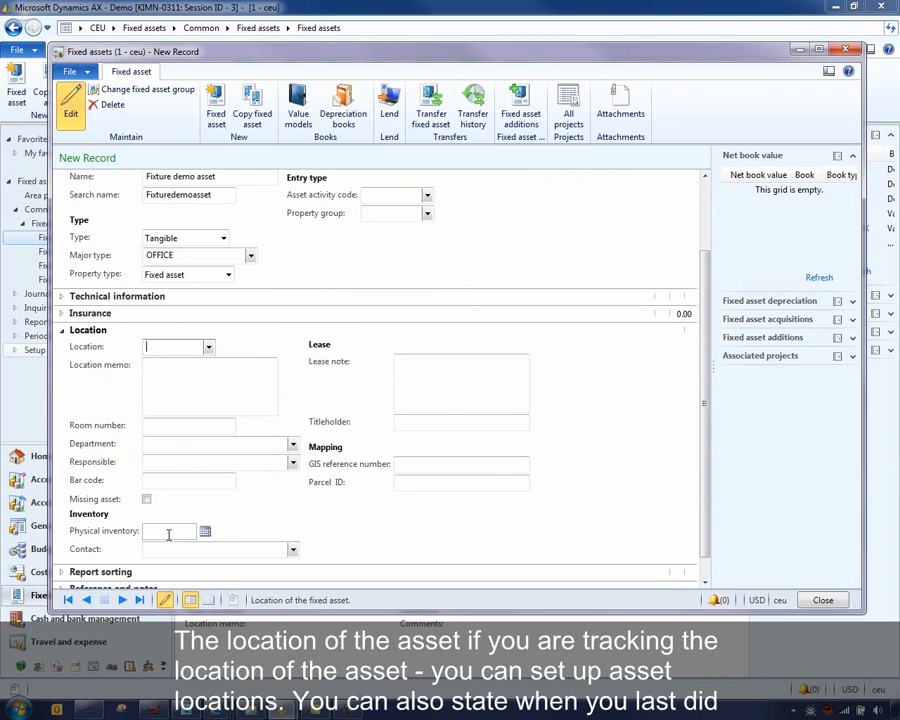
click(62, 331)
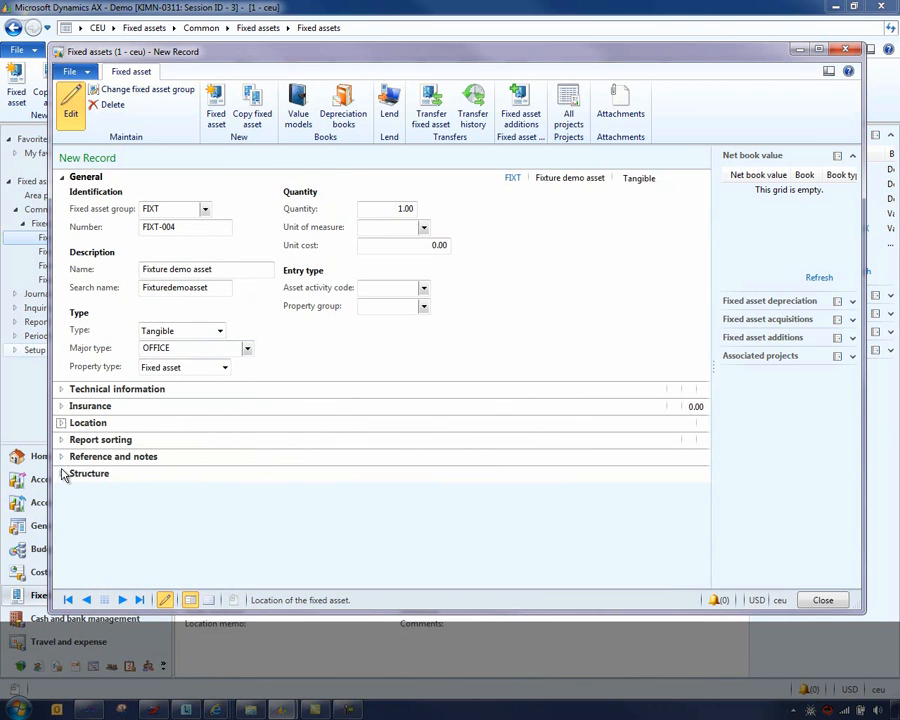
Open the value models of the Fixture demo asset and set the FIXT model's acquisition date to 1/1/2011
click(297, 114)
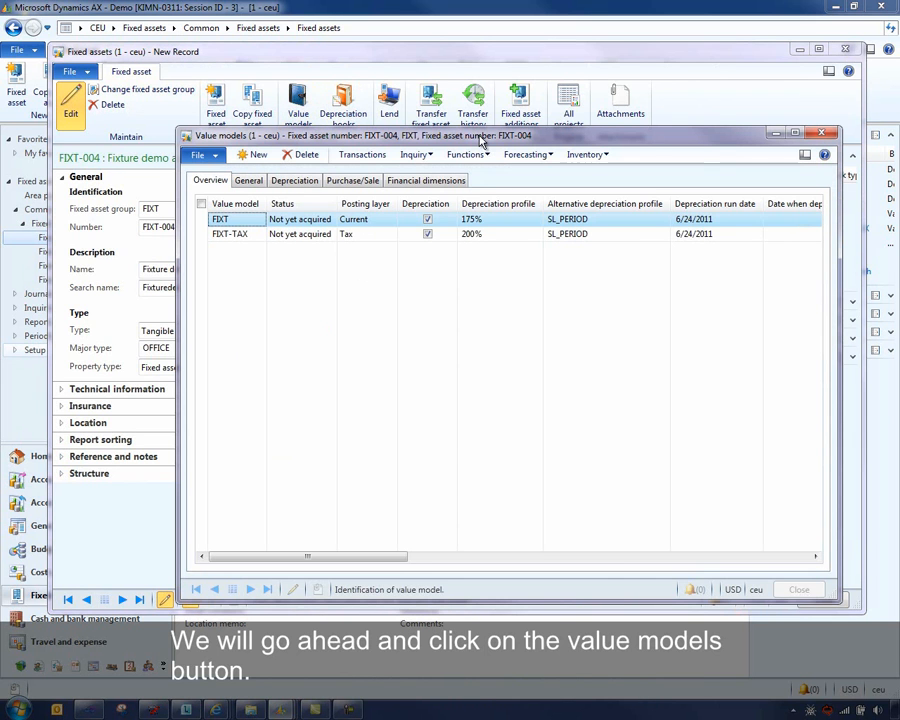
drag(452, 137, 322, 99)
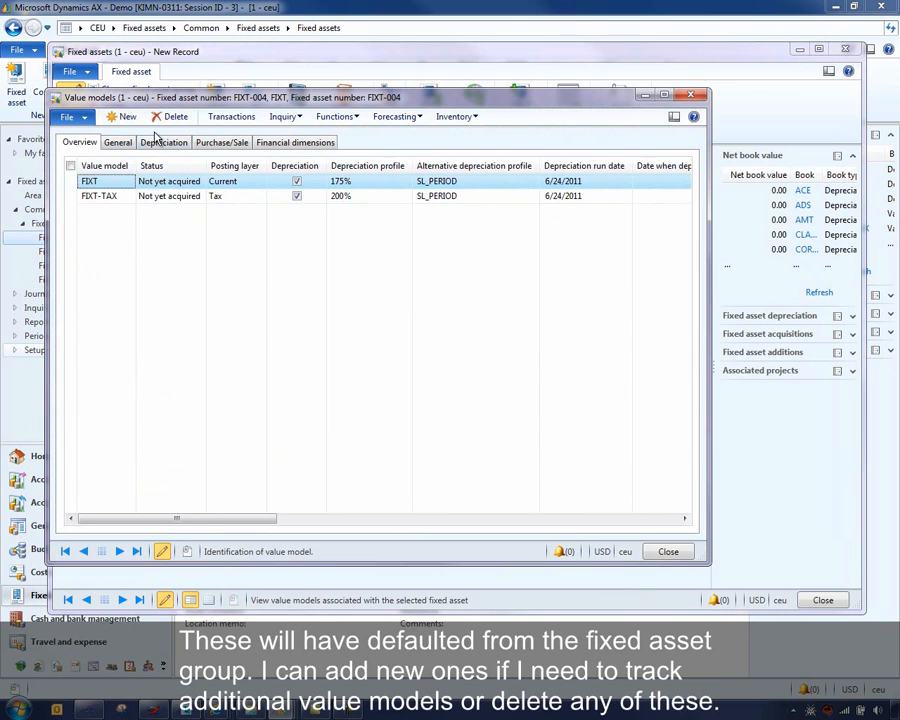
click(118, 143)
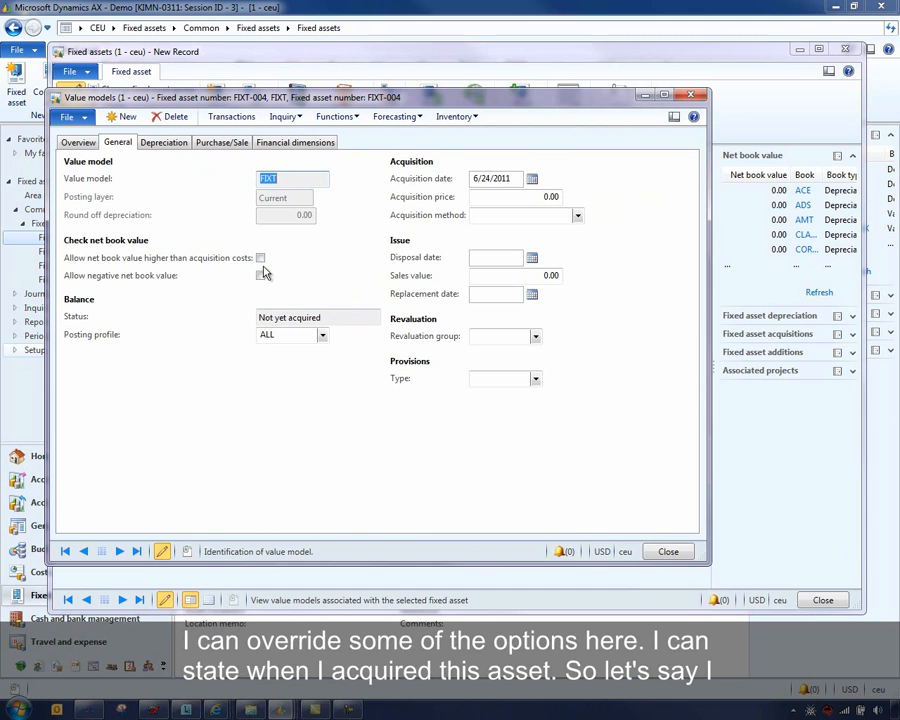
click(513, 178)
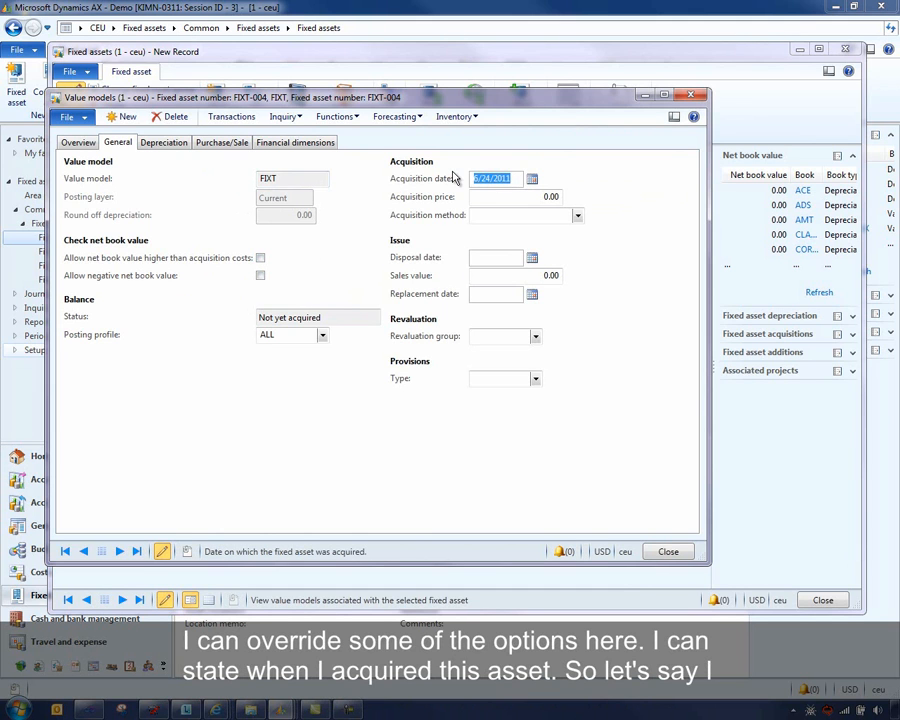
text(1/1/)
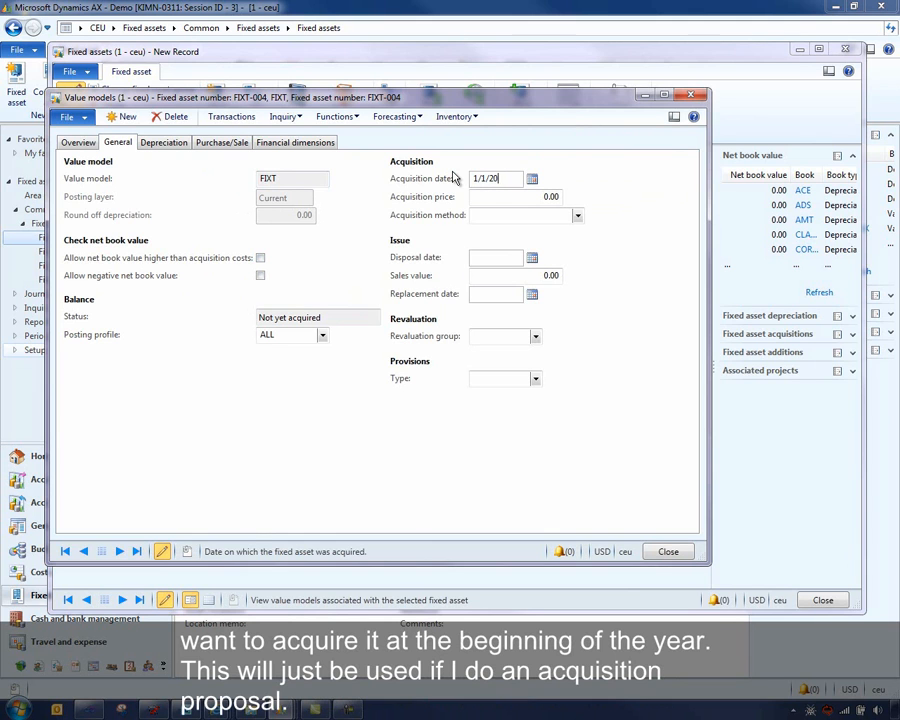
key(Tab)
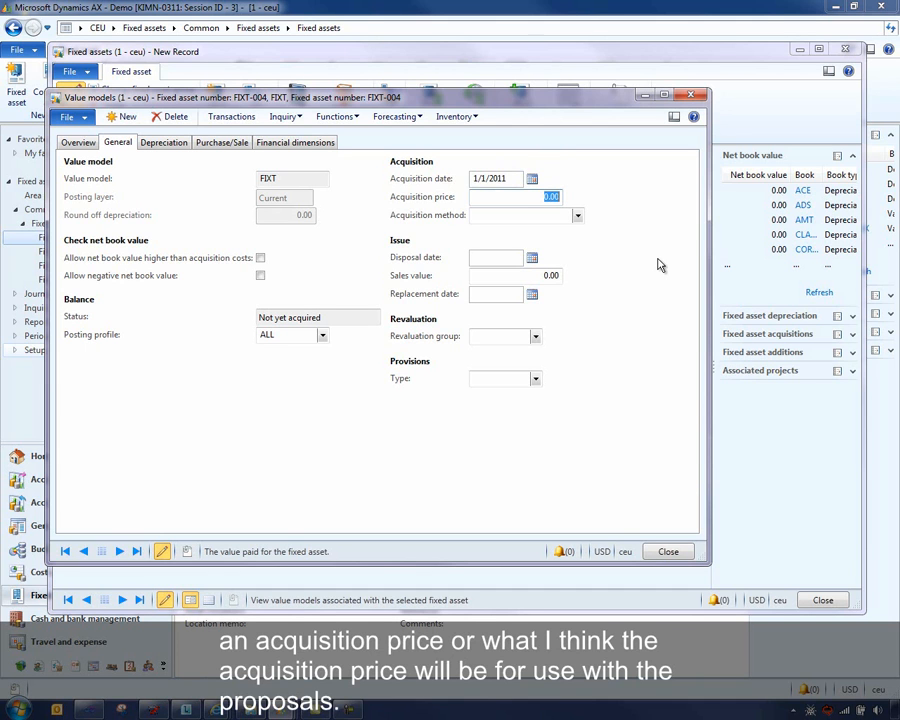
Set the FIXT value model's acquisition price to 1,000 and look over the available acquisition methods without choosing one
text(1,000)
key(Tab)
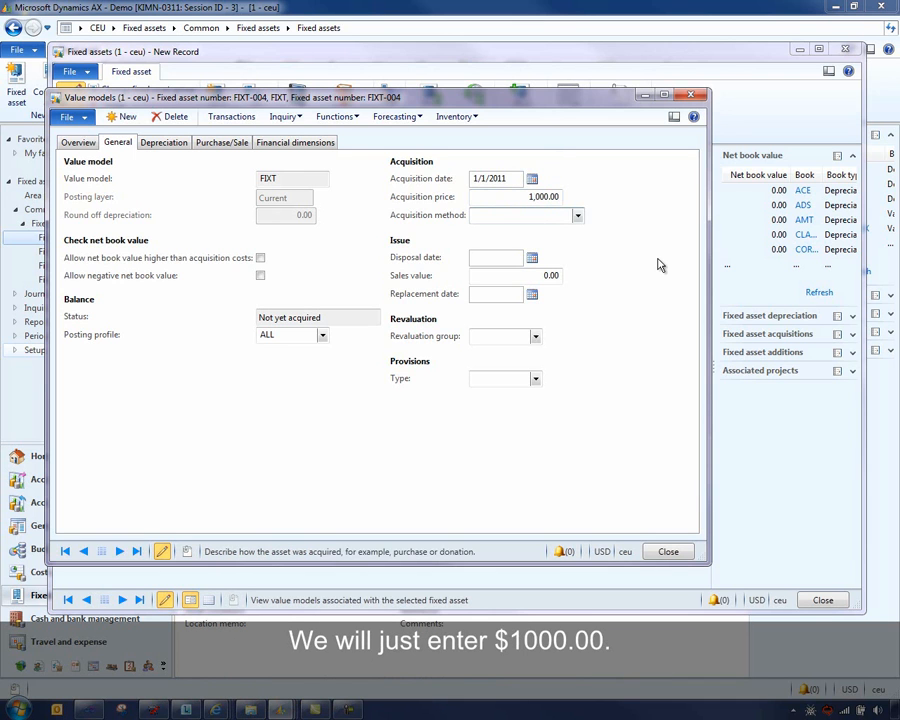
click(578, 216)
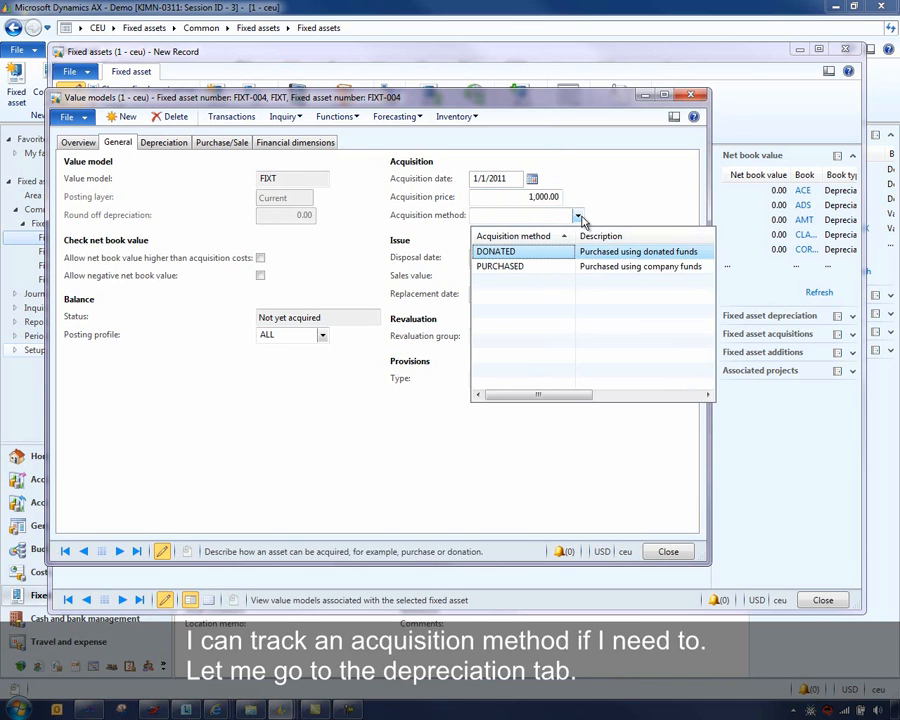
click(578, 216)
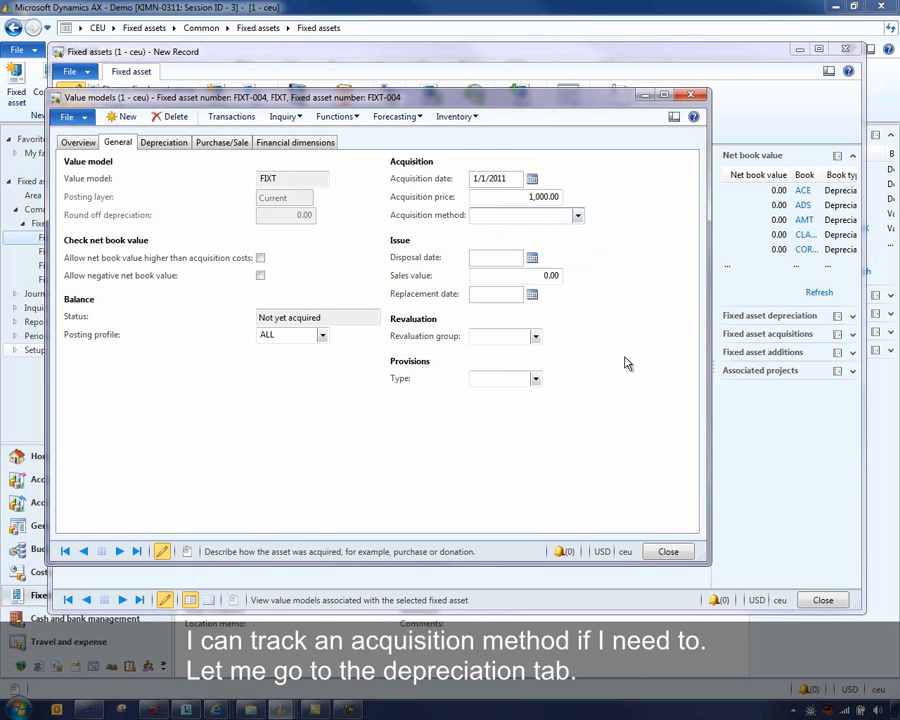
Review the value model's depreciation settings and depreciation convention options, and close the value model and asset forms
click(163, 142)
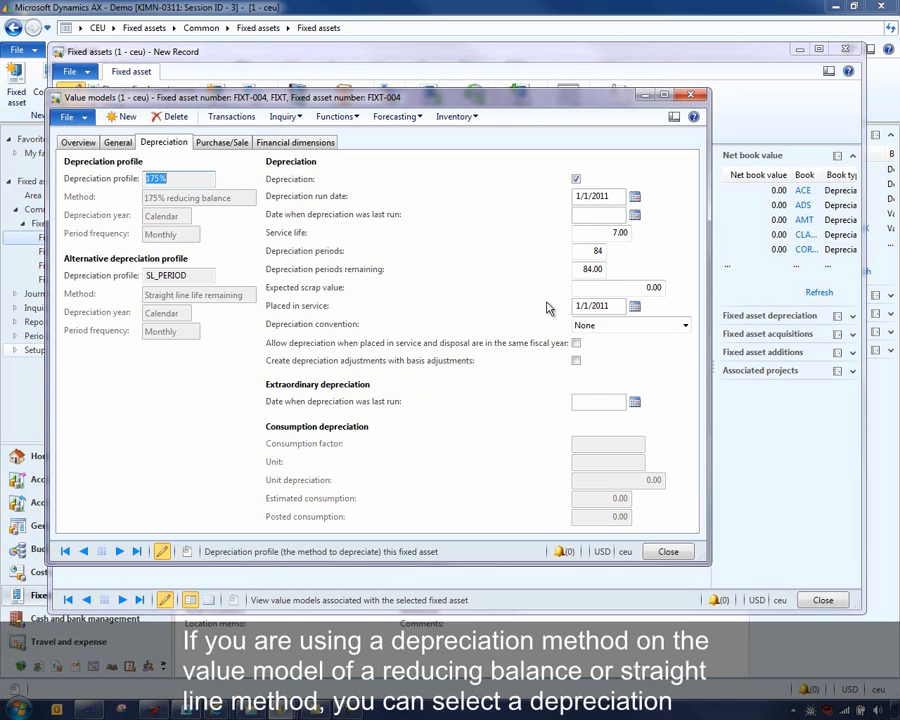
click(686, 327)
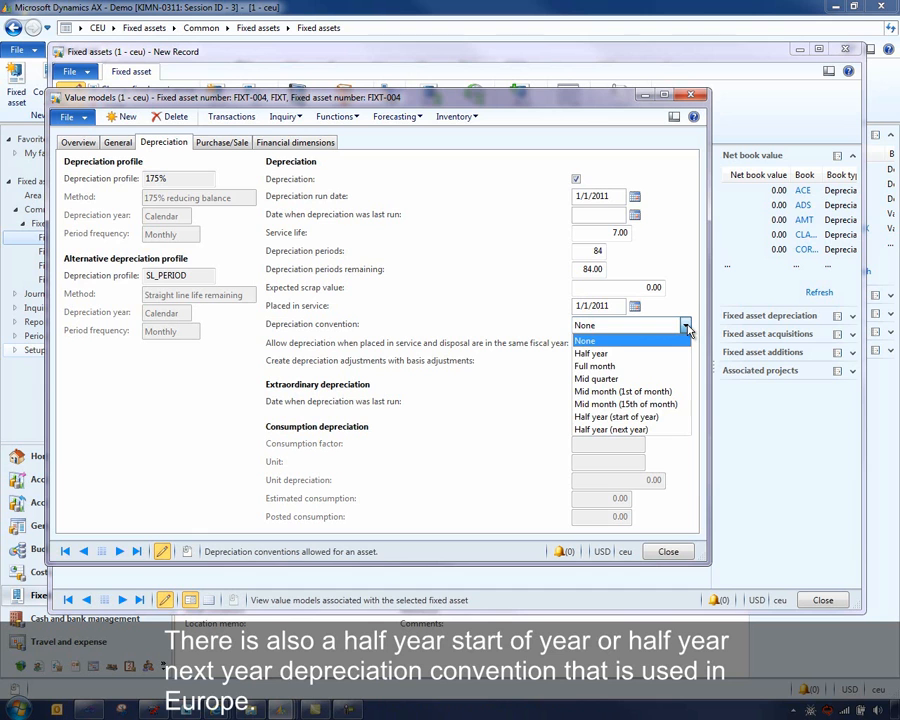
click(687, 330)
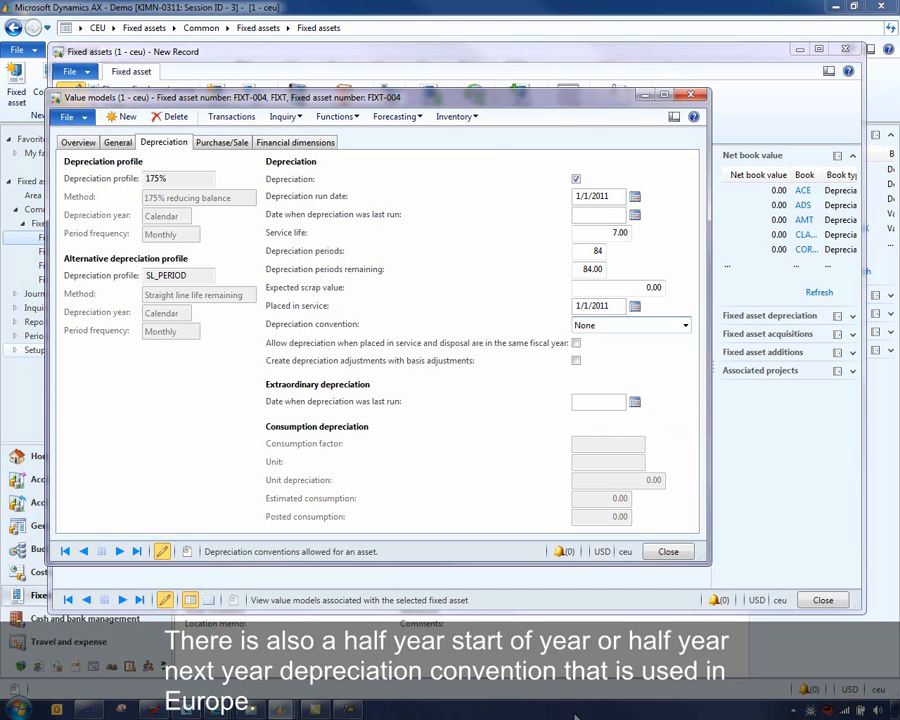
click(684, 558)
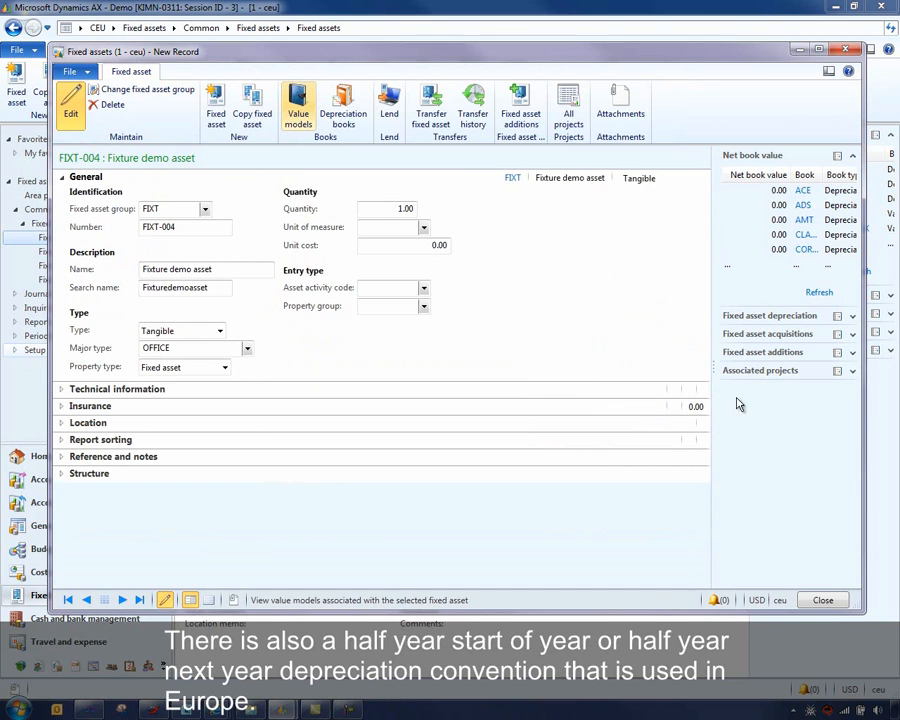
click(822, 601)
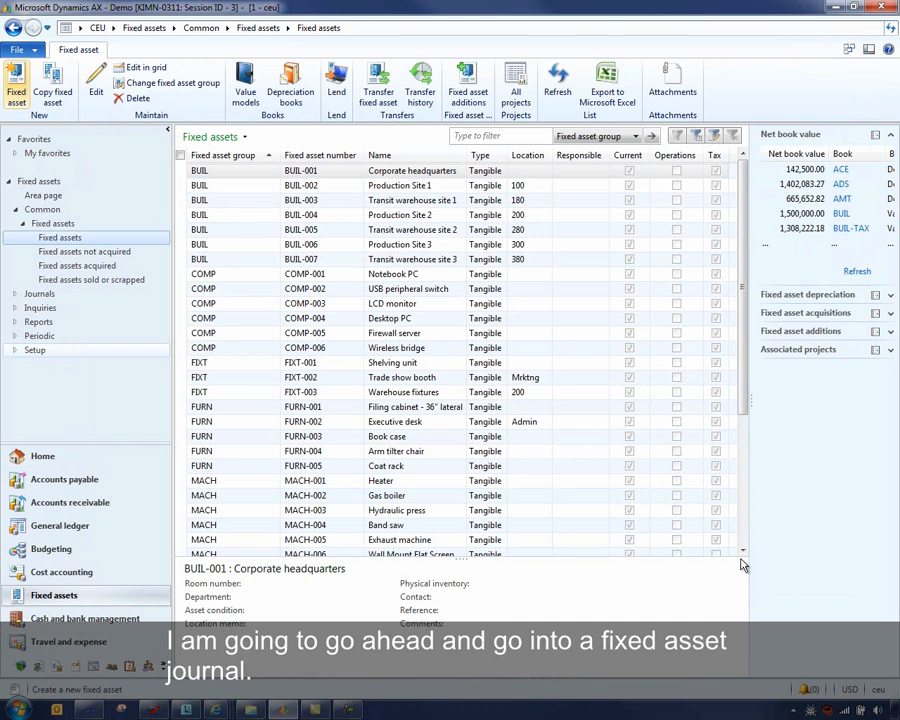
From the fixed assets area page, create a new fixed assets journal with the name FAA and open its lines
click(43, 196)
click(579, 102)
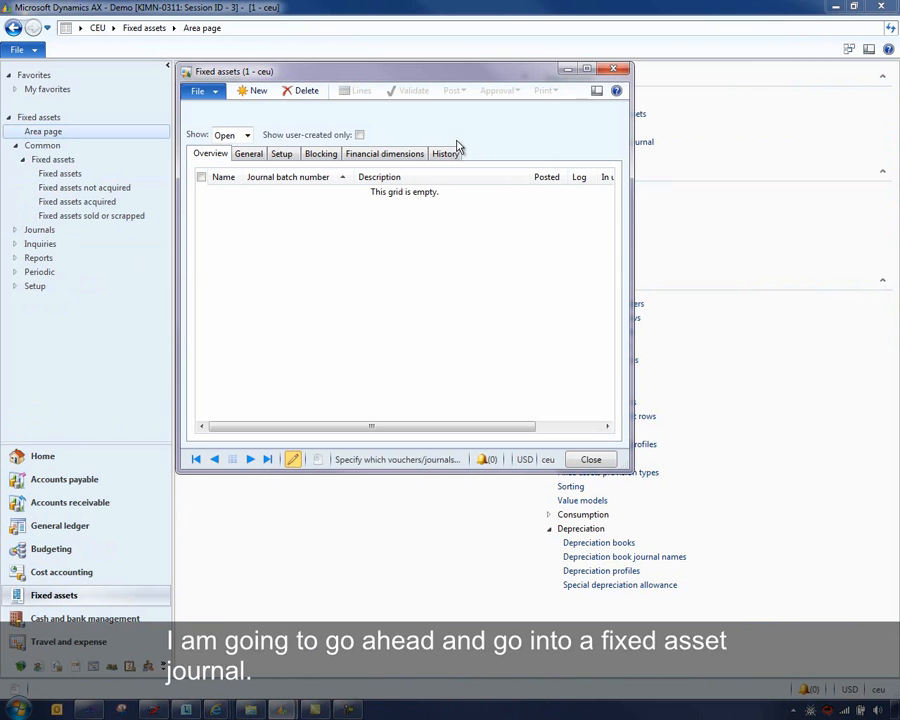
click(254, 90)
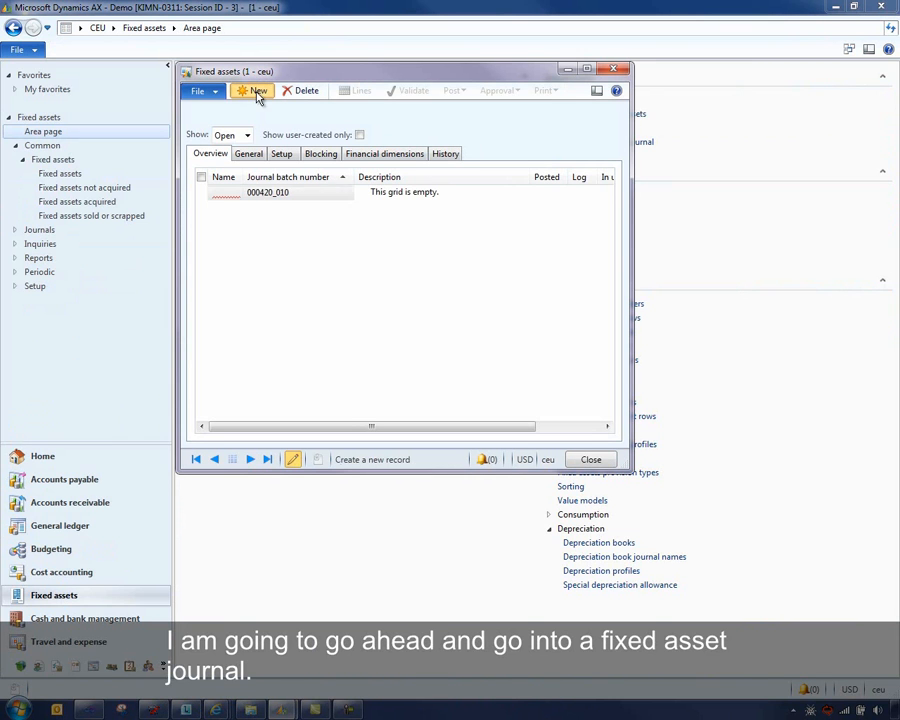
click(235, 193)
click(240, 226)
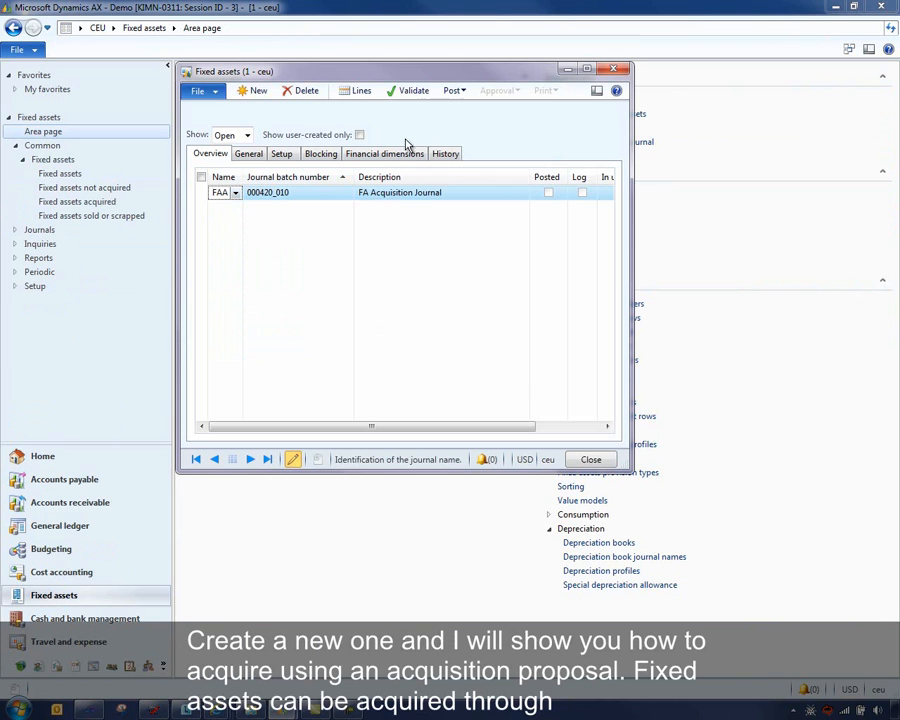
click(358, 90)
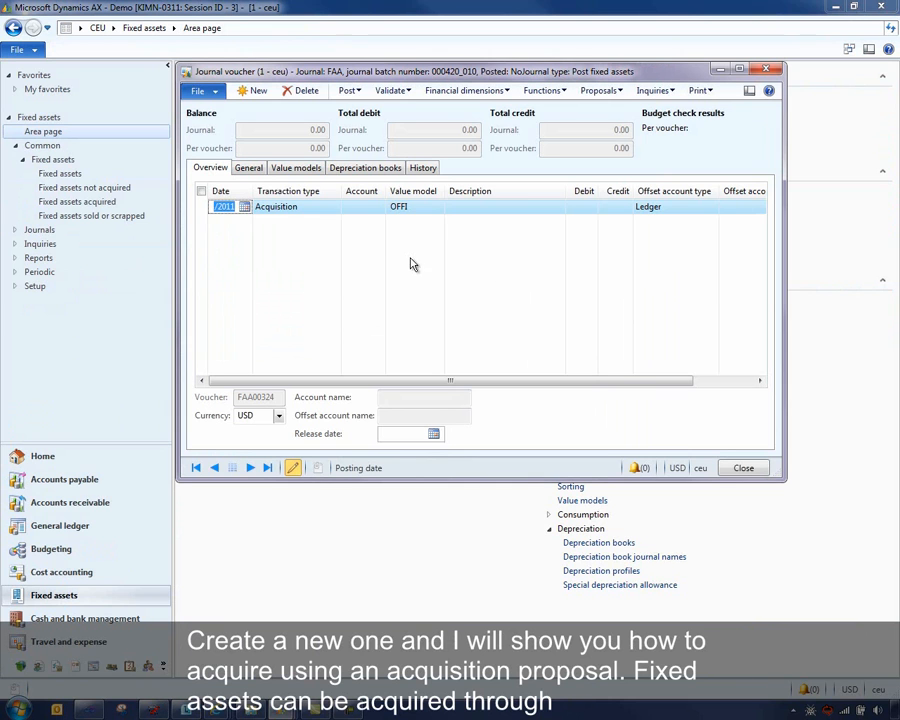
Run an acquisition proposal in the journal, limited to fixed asset number FIXT-004
click(620, 91)
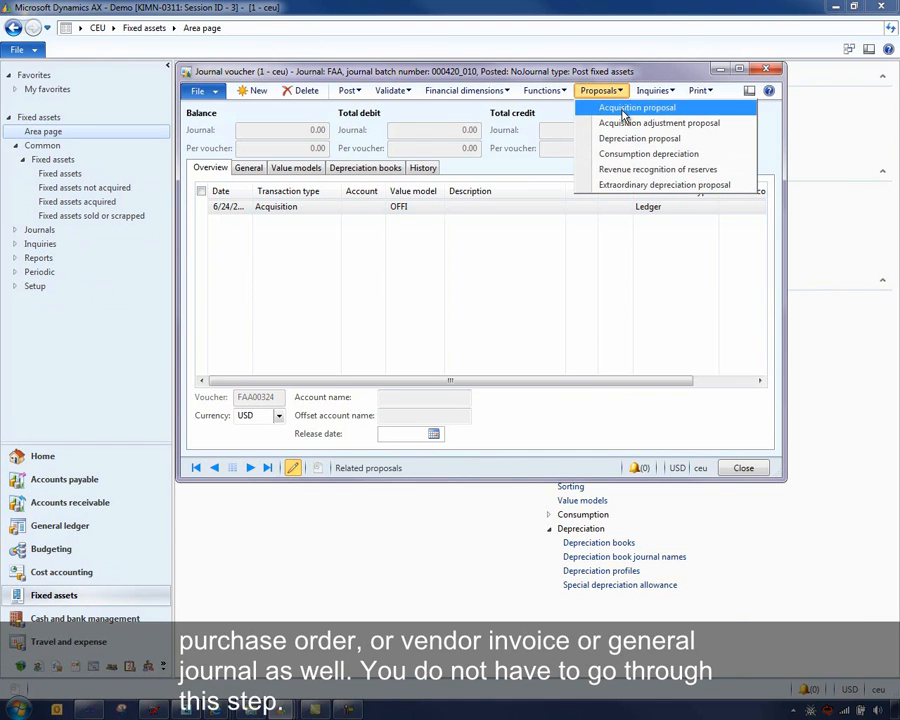
click(620, 108)
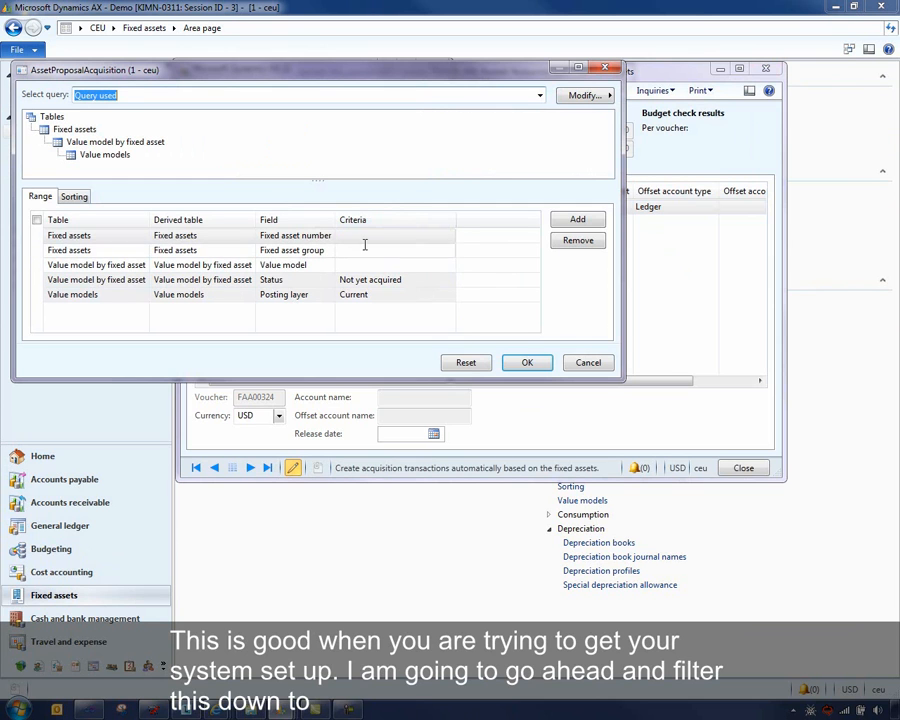
click(403, 236)
click(441, 237)
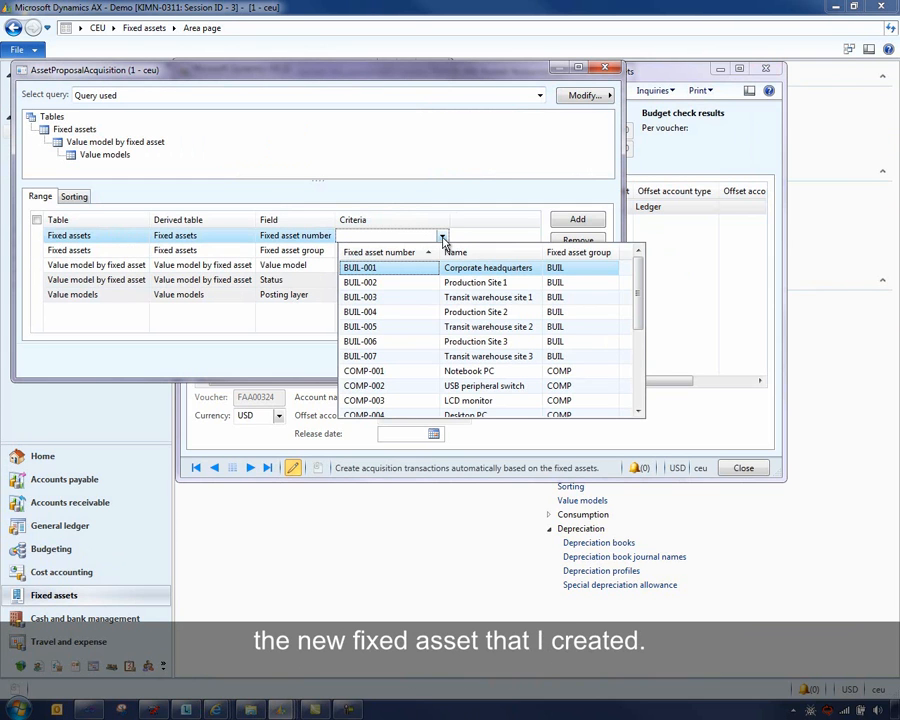
click(638, 412)
click(638, 412)
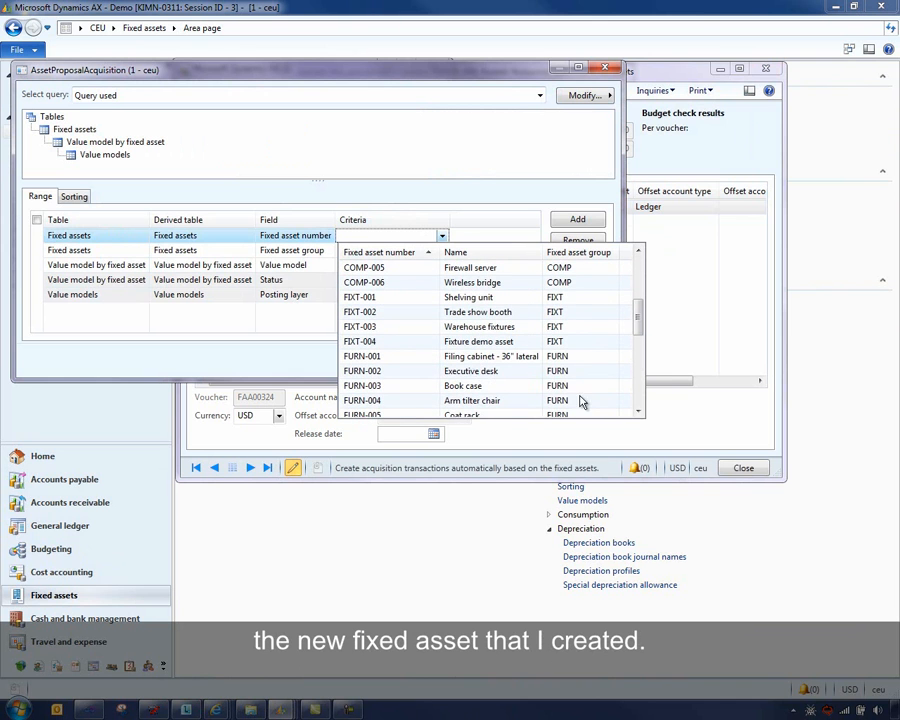
click(476, 342)
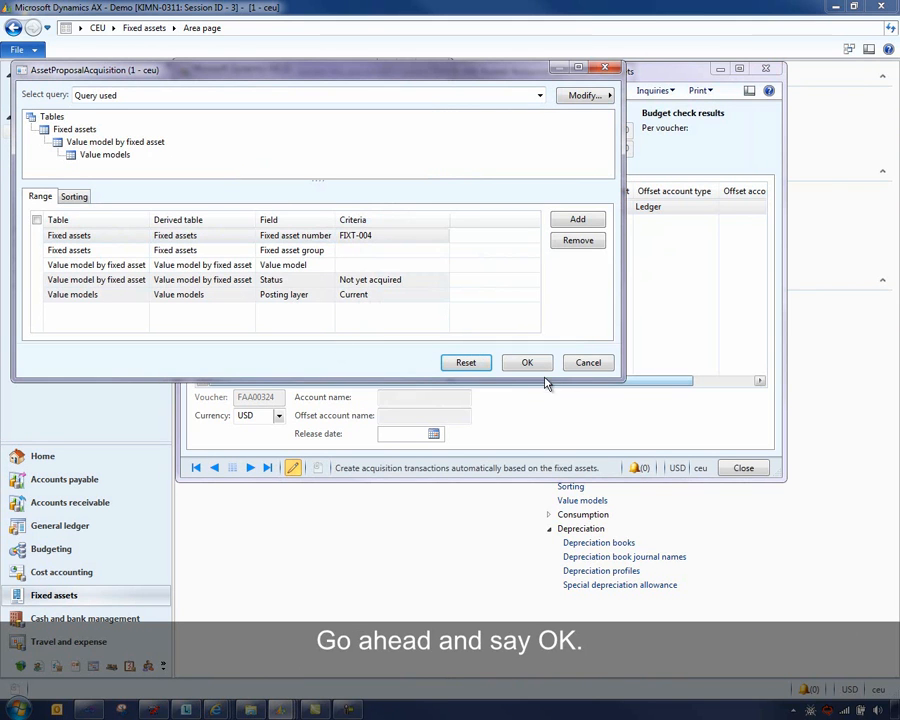
click(527, 364)
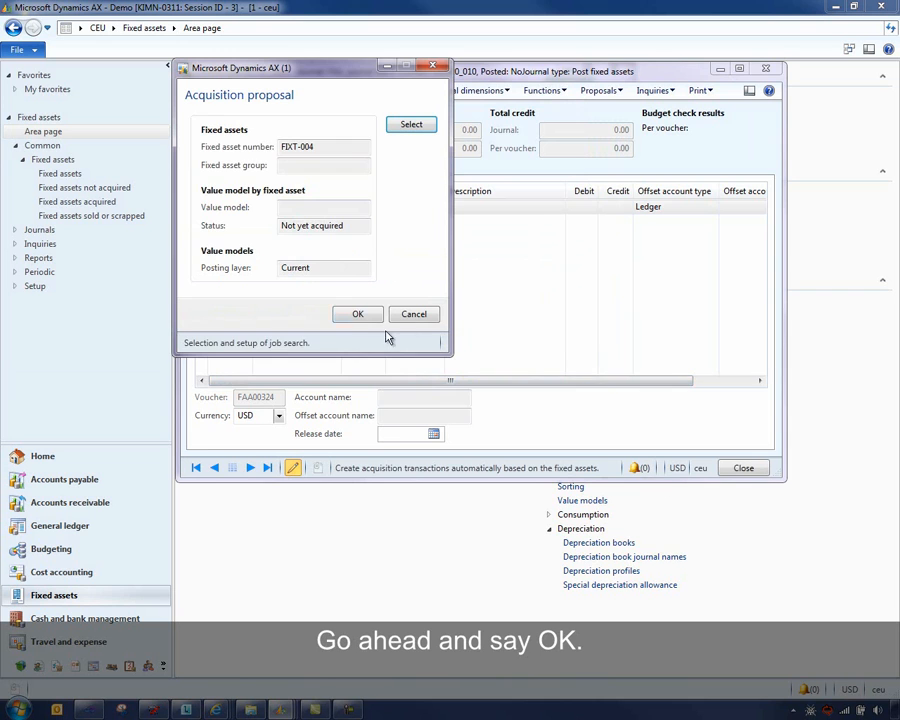
click(359, 315)
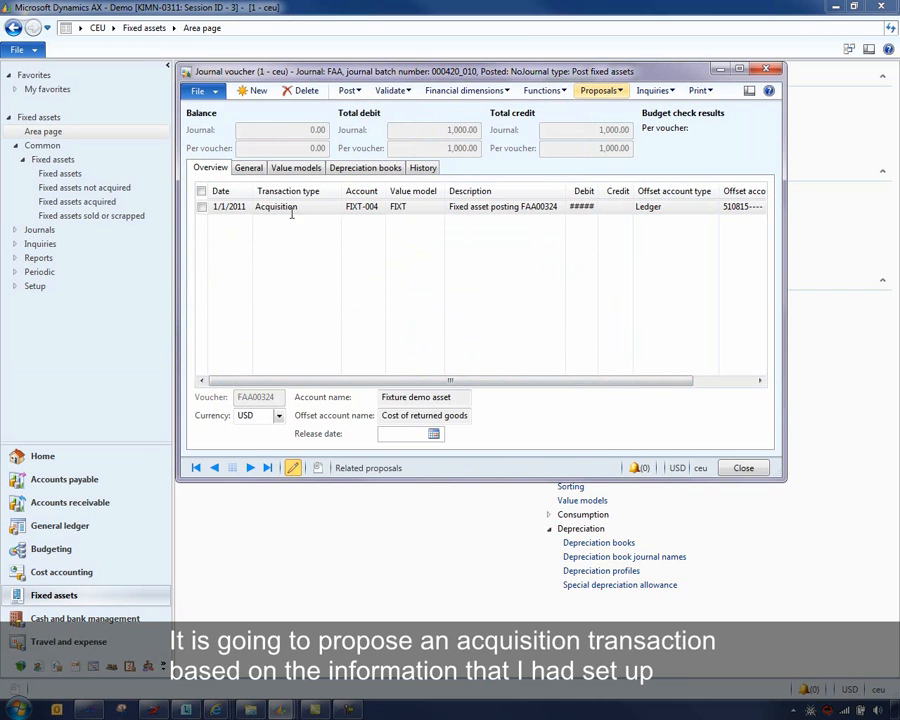
In the acquisition line's account financial dimensions, set the campaign to 8001 and the cost center to OU_3568
drag(599, 192, 617, 191)
drag(531, 382, 482, 372)
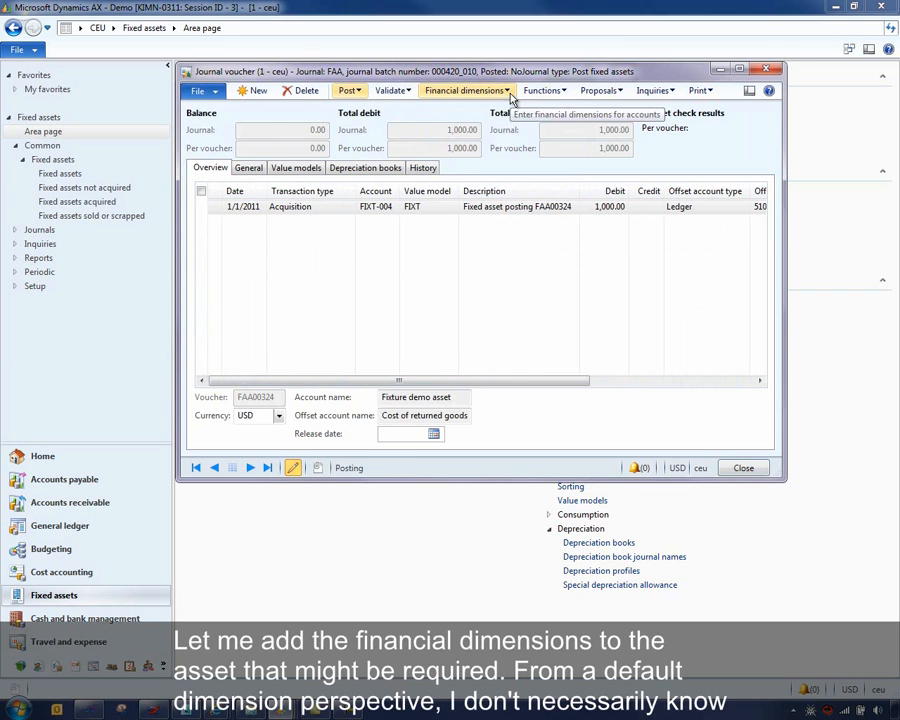
click(508, 92)
click(507, 107)
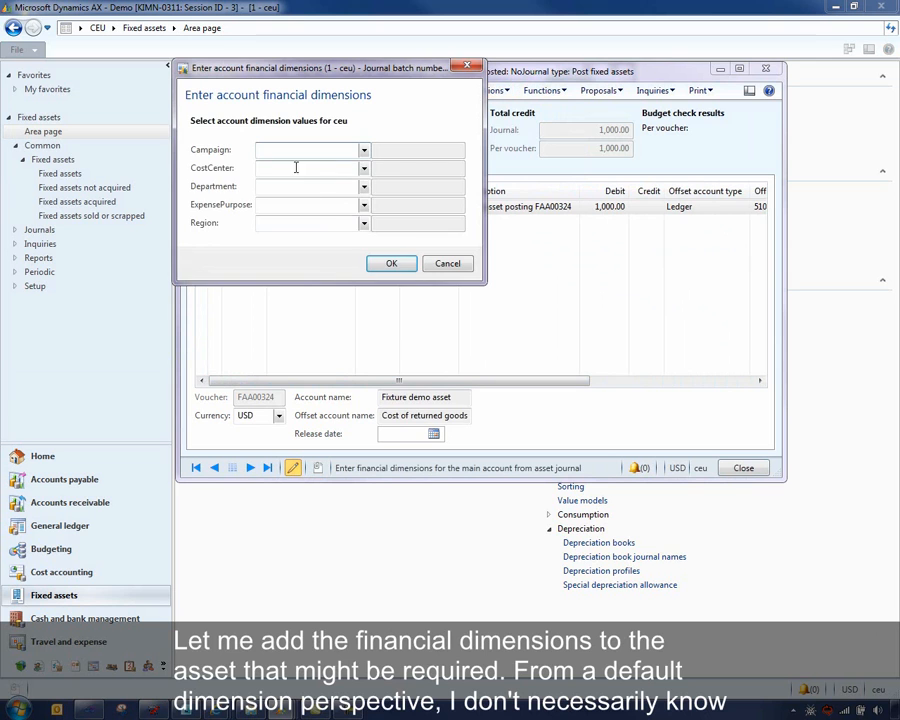
click(363, 153)
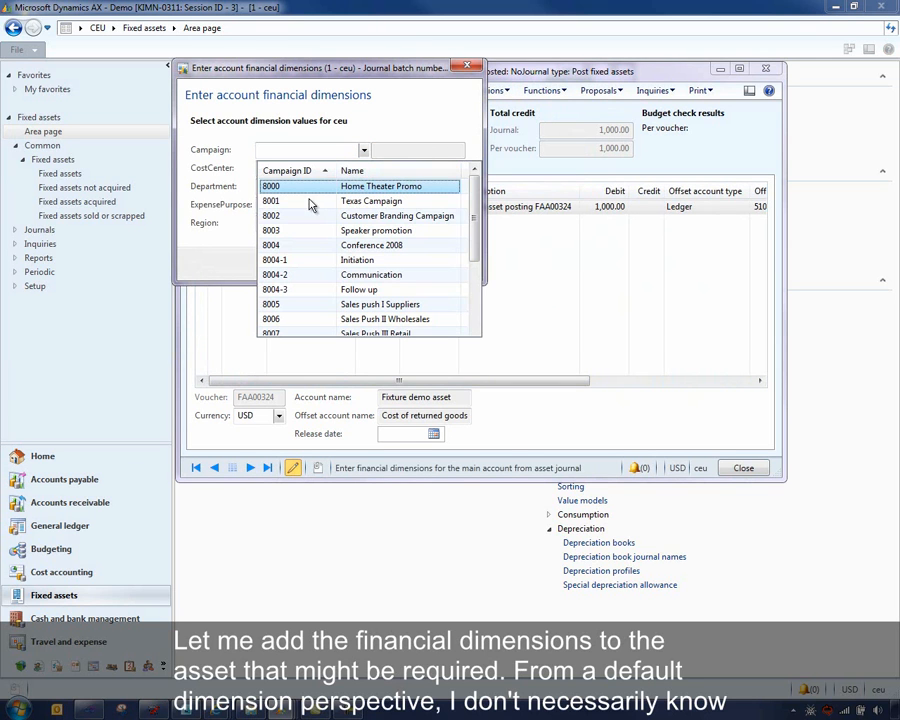
click(310, 202)
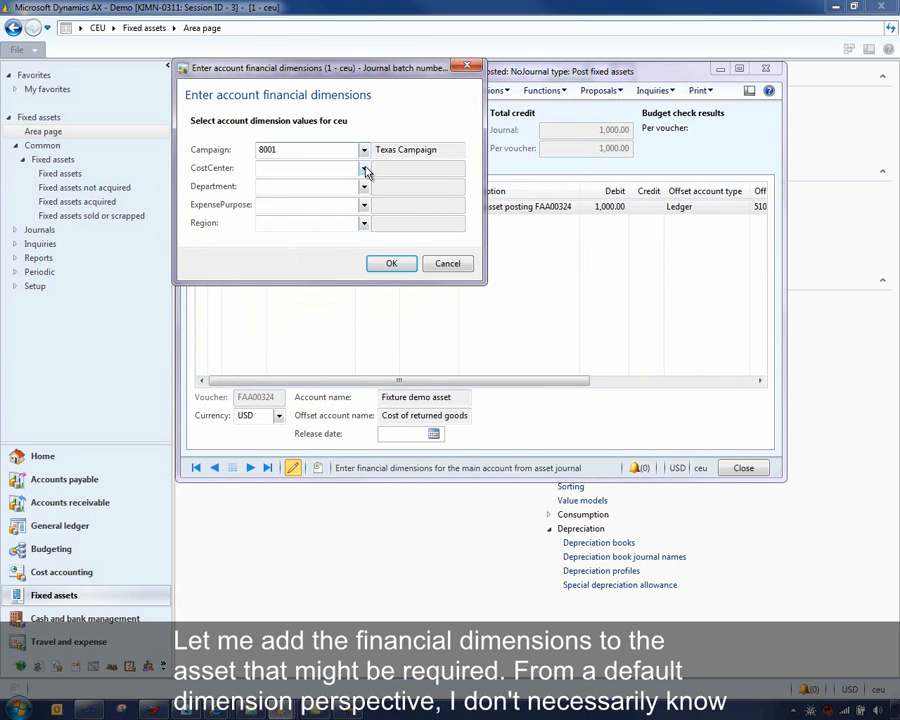
click(365, 170)
click(340, 191)
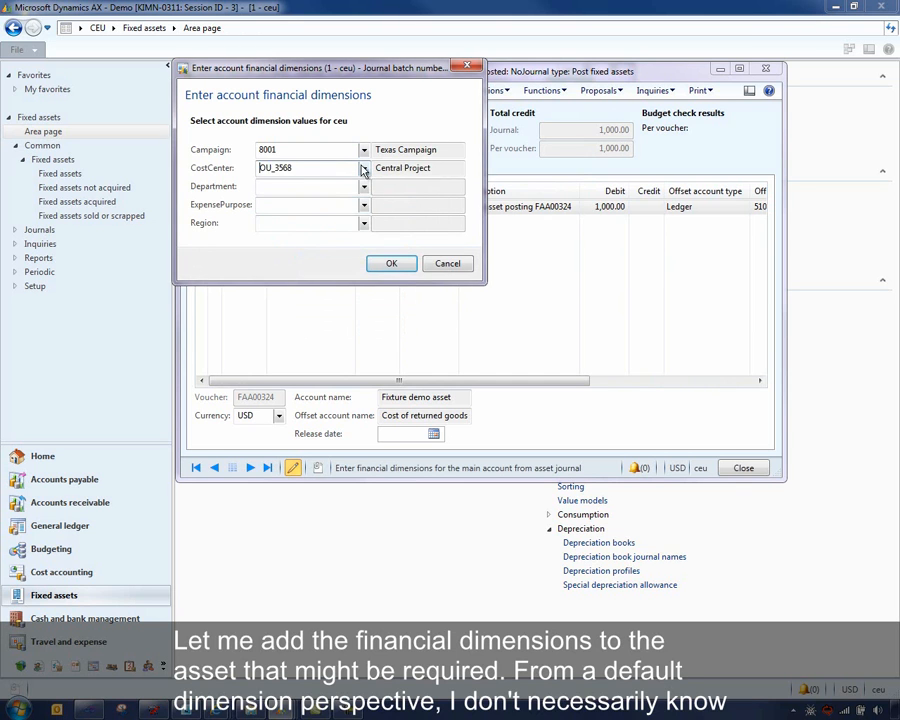
Set the account's department to OU_2310, expense purpose to Offsite Meeting and region to Region 2, and confirm the dimensions
click(364, 186)
click(285, 280)
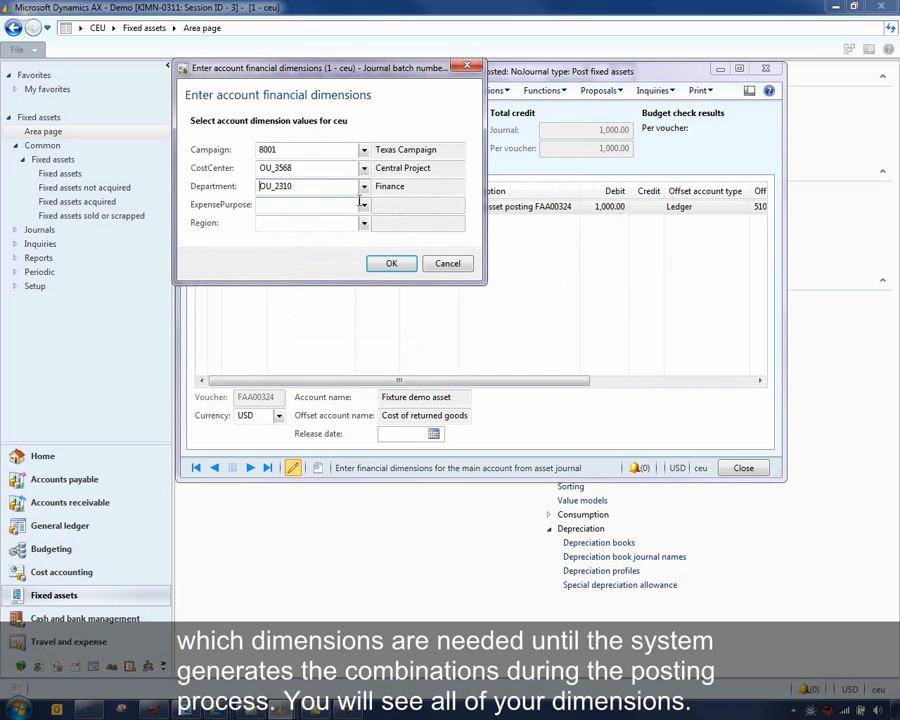
click(365, 205)
click(310, 286)
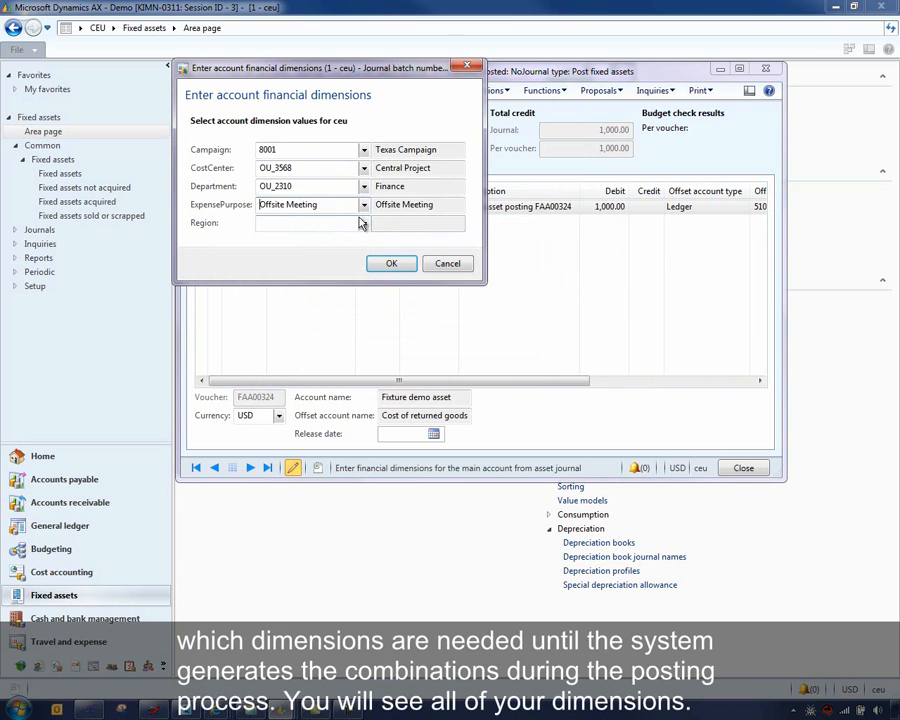
click(363, 223)
click(290, 271)
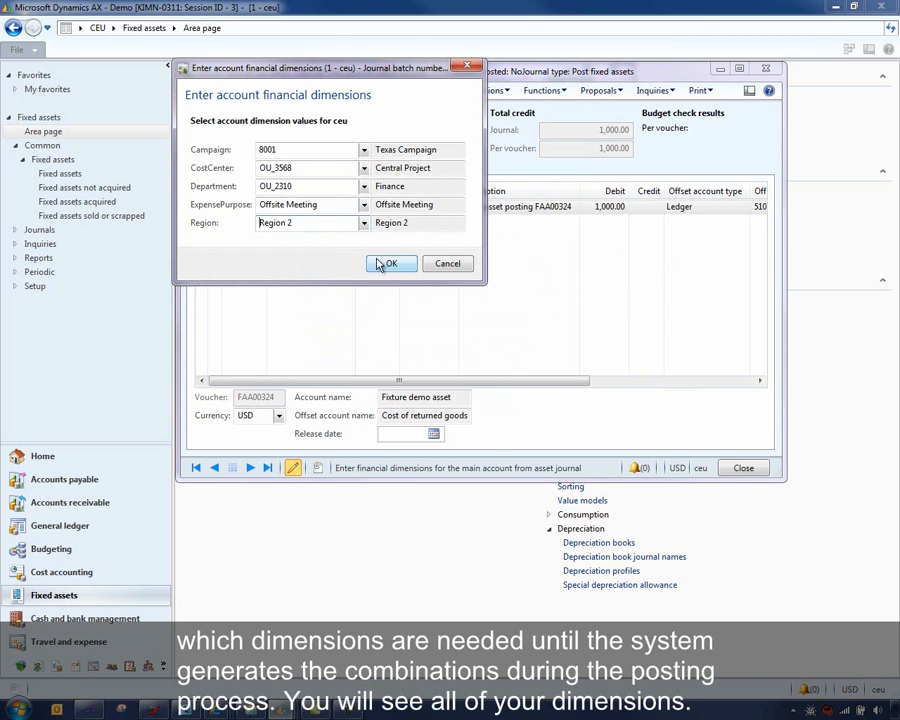
click(391, 263)
Add the dimension values OU_115, OU_3566 and Region 1 to the acquisition line's offset account 510815
drag(472, 380, 697, 370)
drag(681, 186, 752, 186)
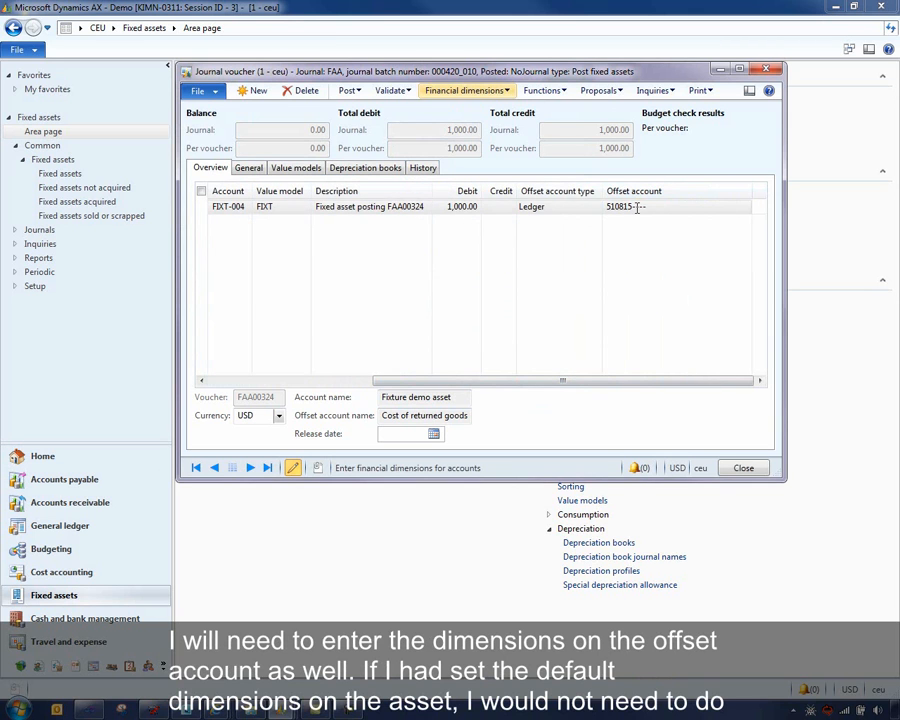
click(636, 207)
click(645, 206)
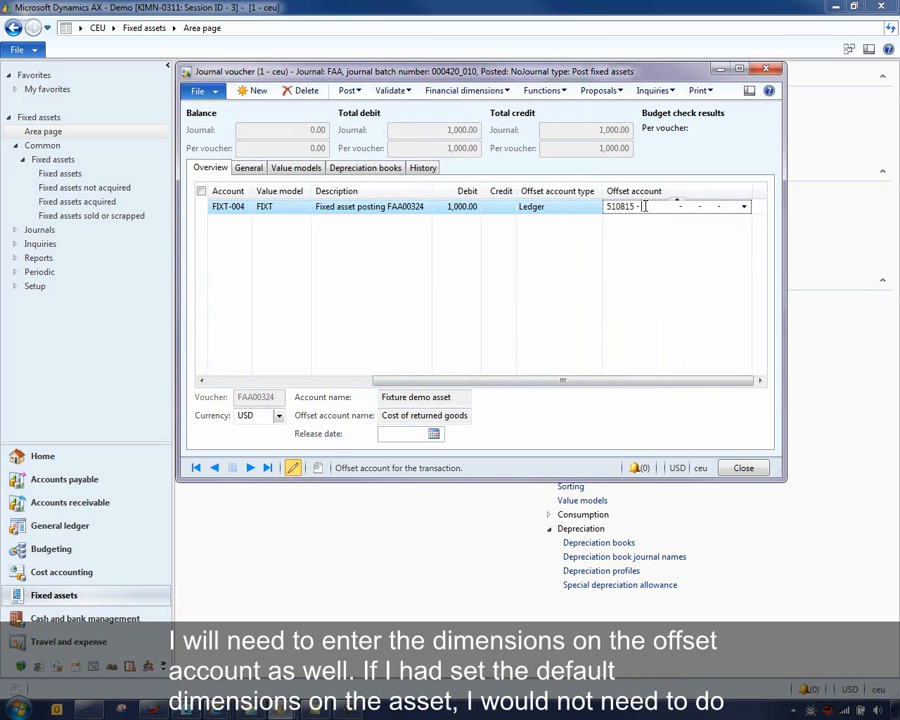
click(745, 207)
click(750, 231)
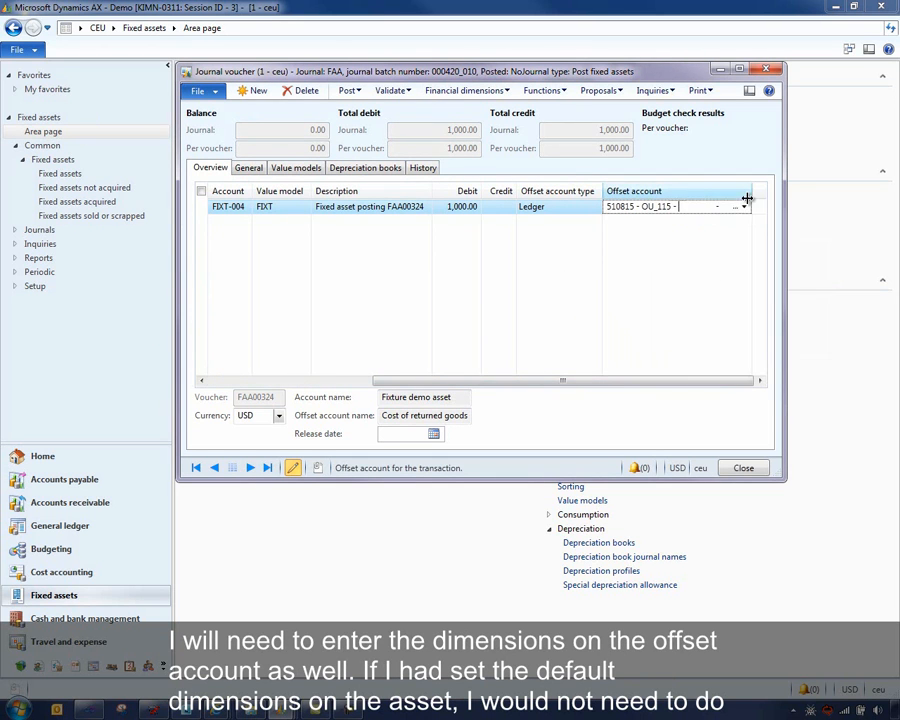
click(743, 206)
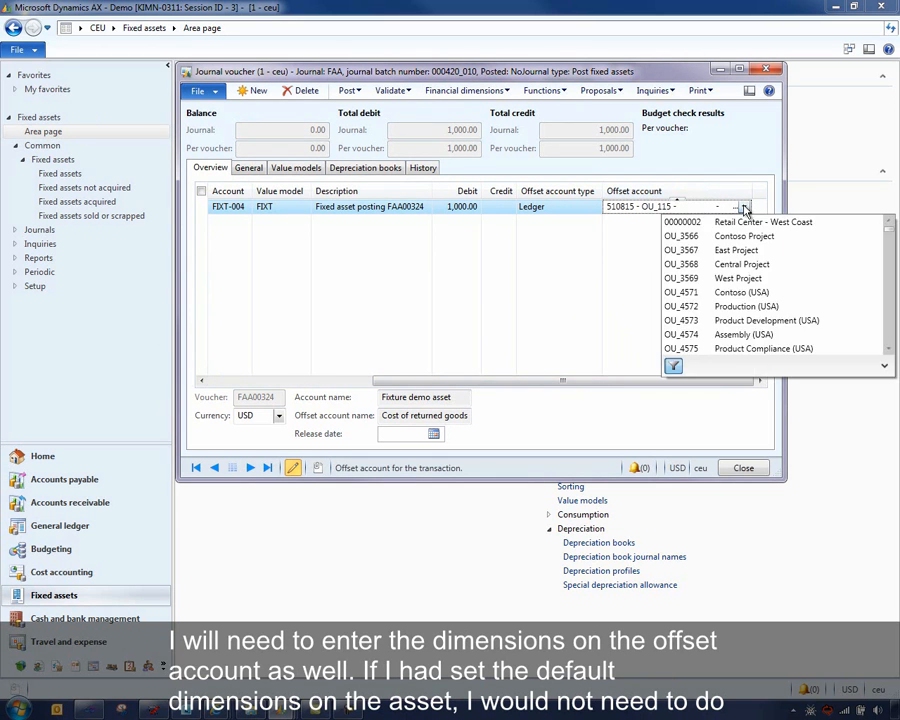
click(745, 236)
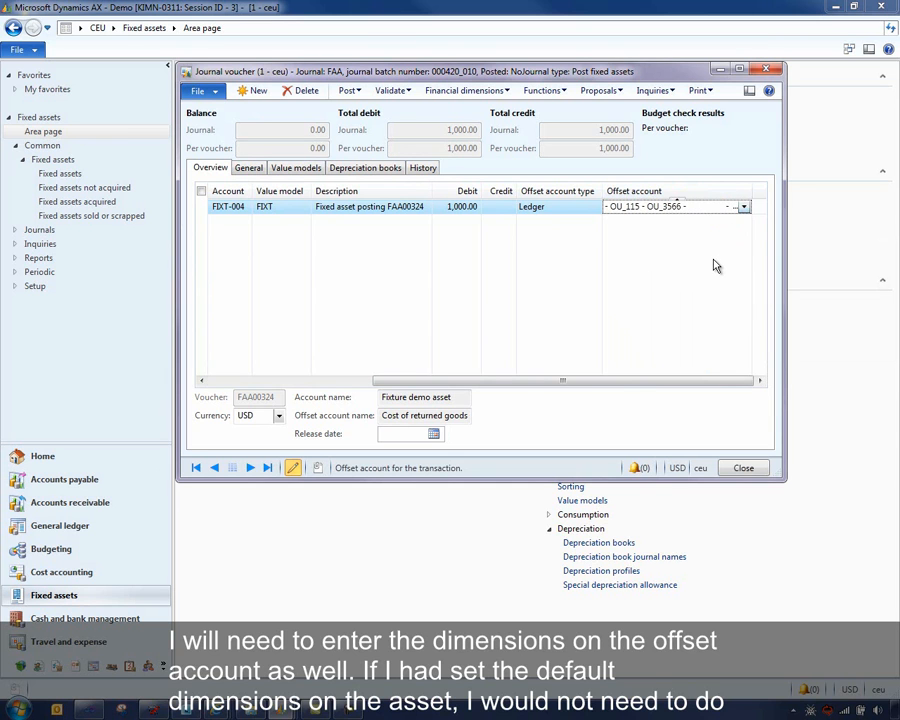
click(715, 223)
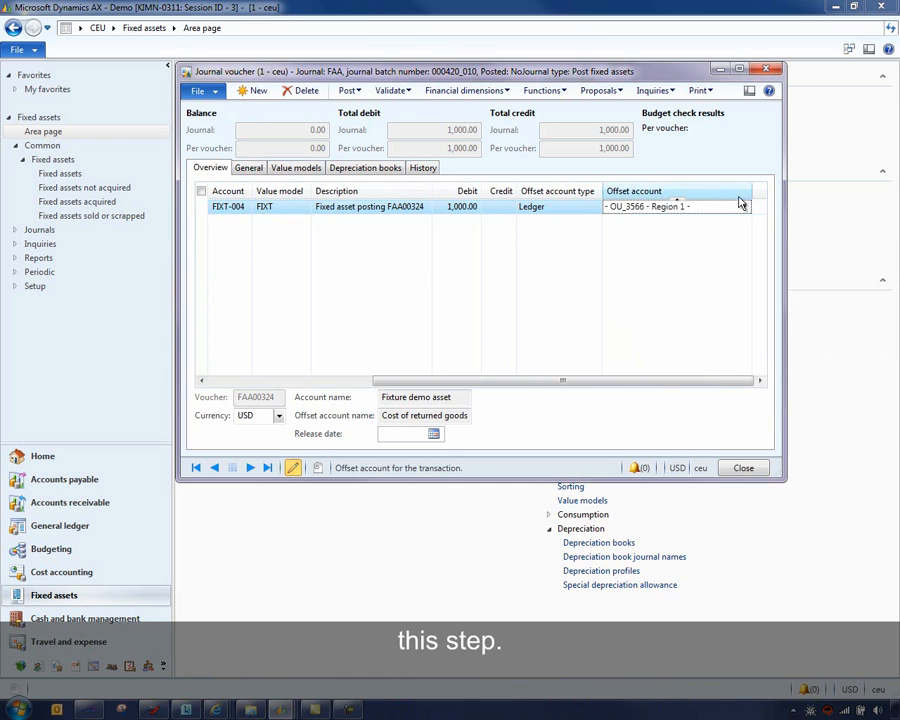
click(744, 210)
click(664, 234)
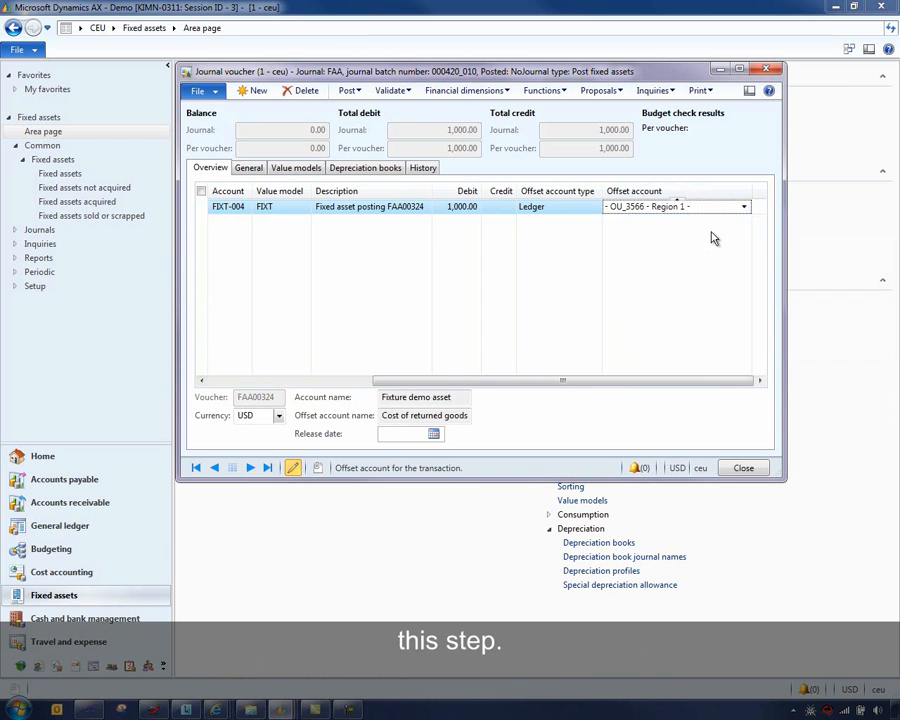
Post the FAA acquisition journal containing the FIXT-004 line
click(360, 91)
click(366, 95)
click(358, 111)
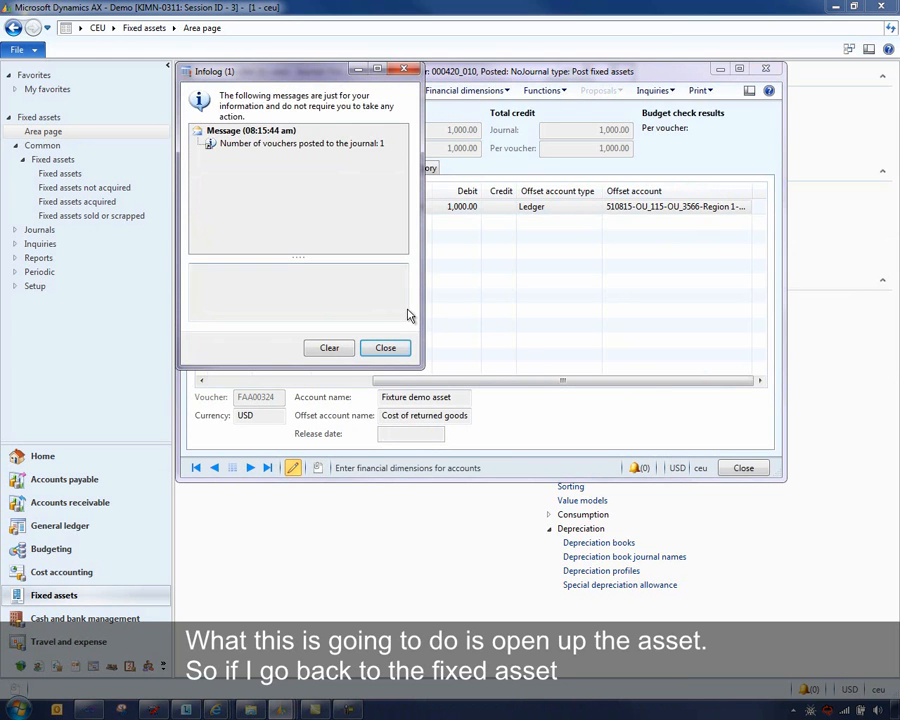
Close the posting message and the posted acquisition journal, and open the list of all fixed assets
click(386, 349)
click(743, 468)
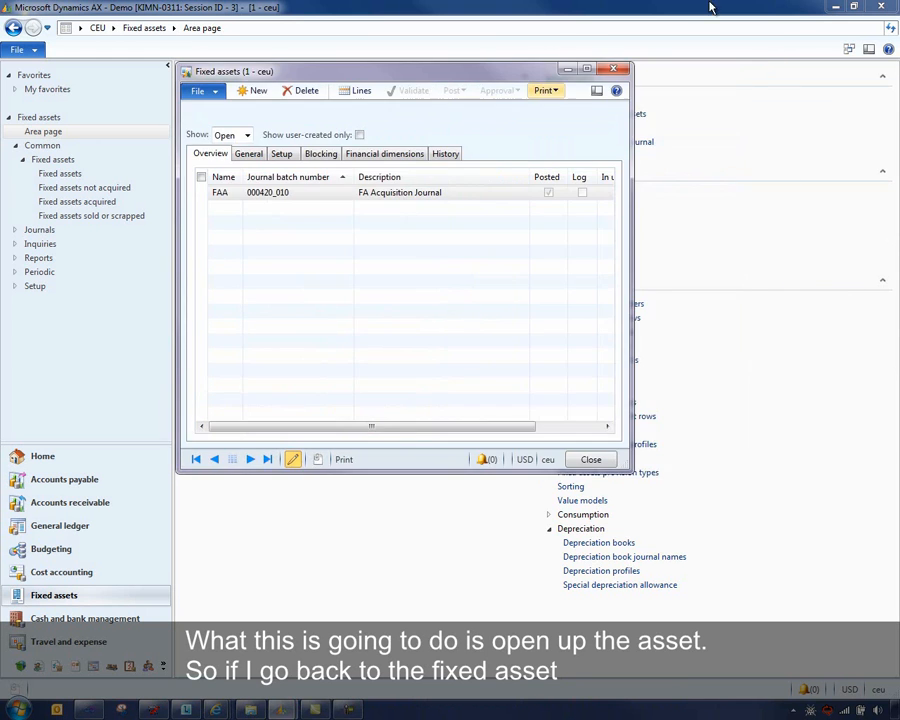
click(584, 458)
click(225, 114)
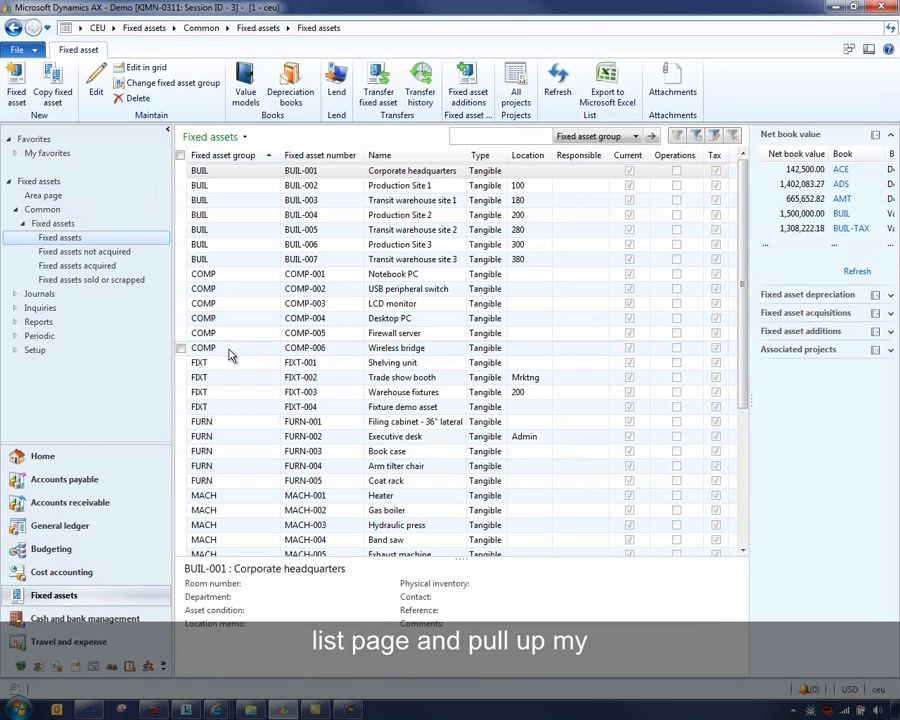
Open the value models of fixed asset FIXT-004 and review the transactions posted to the FIXT value model
click(297, 410)
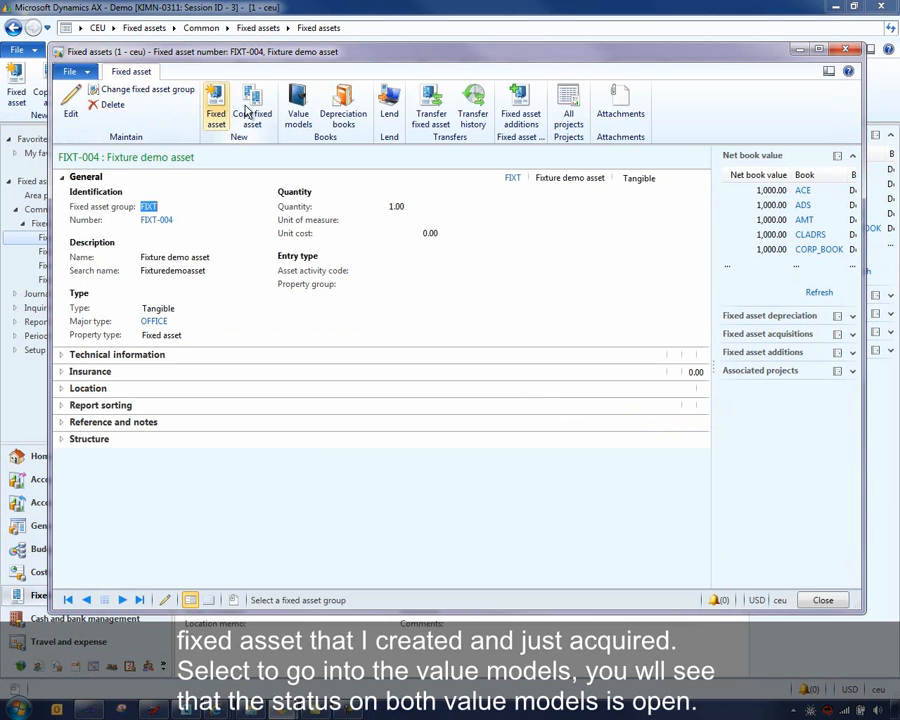
click(298, 106)
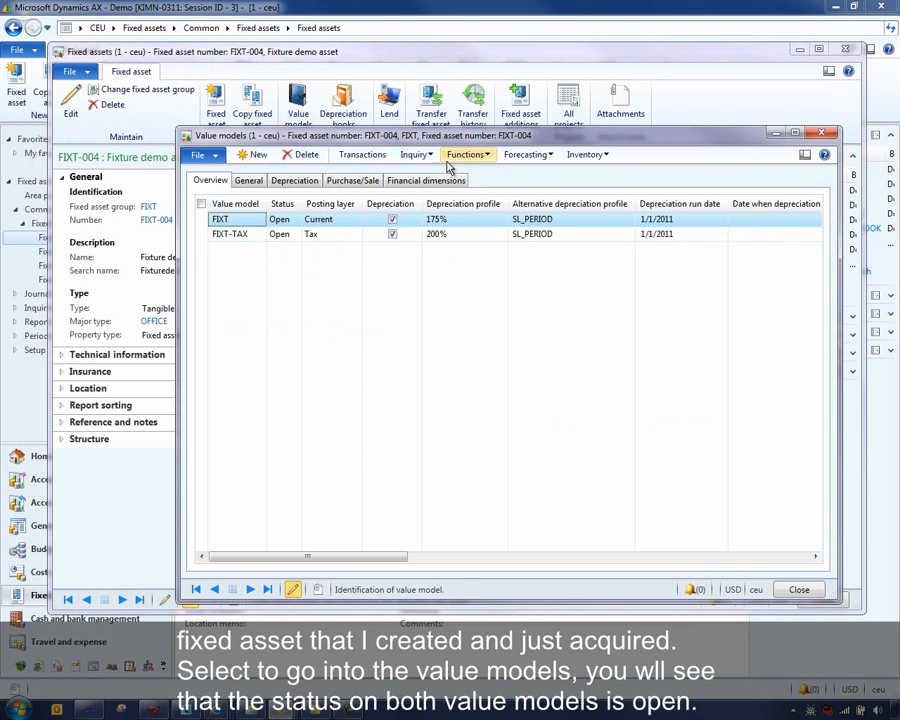
click(362, 154)
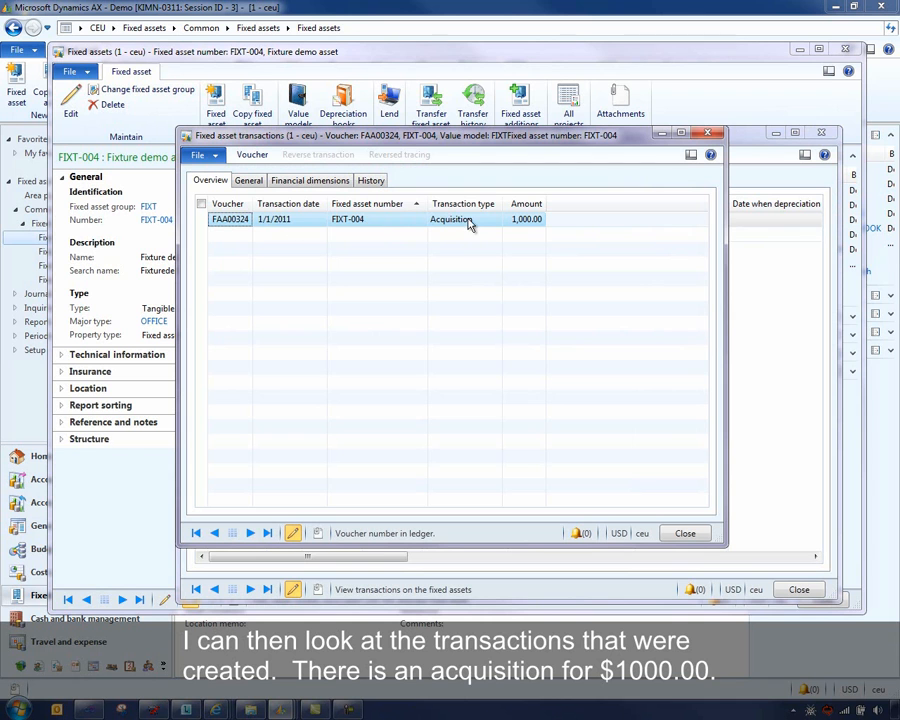
click(711, 134)
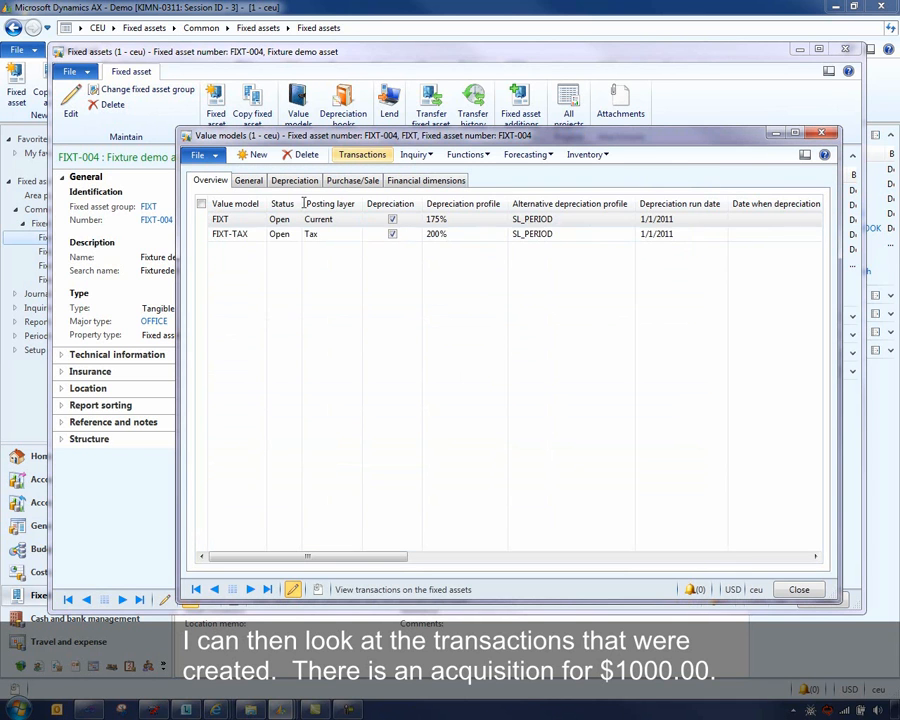
Review the transactions and general transaction details of the FIXT-TAX value model, and close the asset record
click(278, 234)
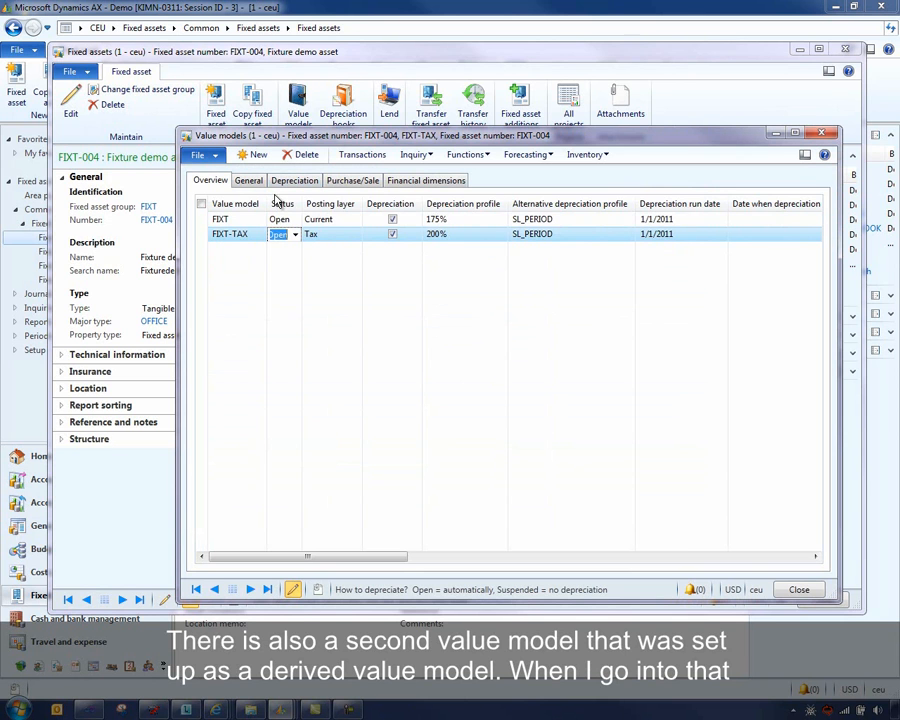
click(352, 154)
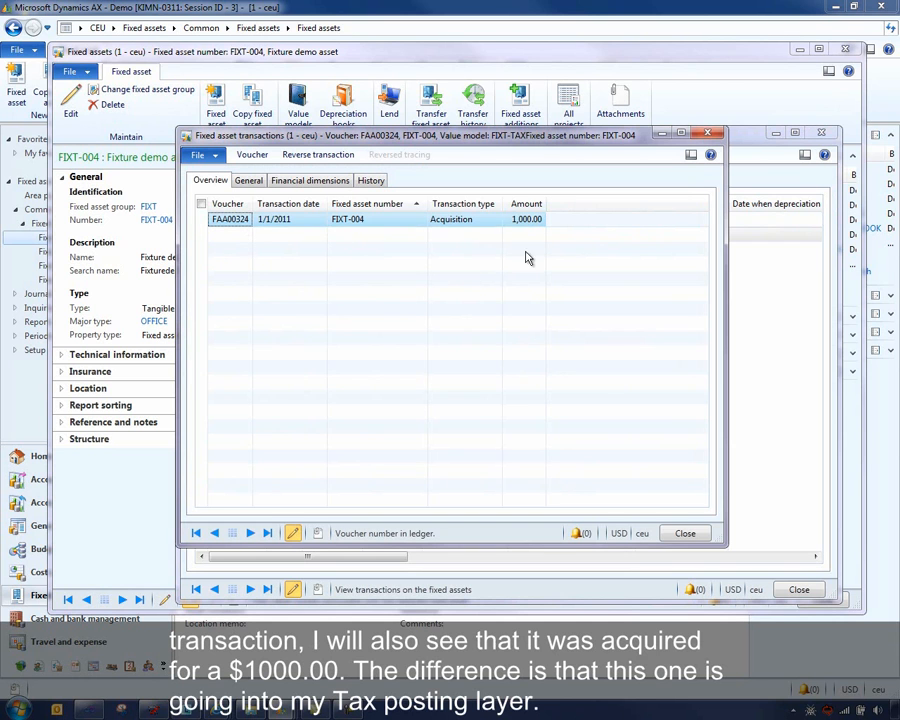
click(249, 180)
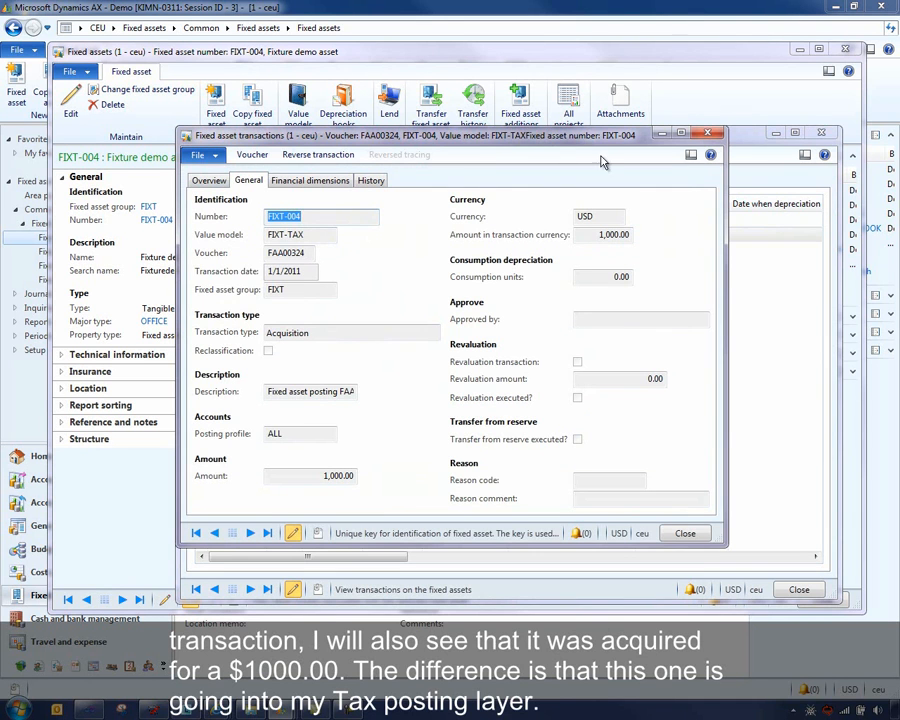
click(708, 135)
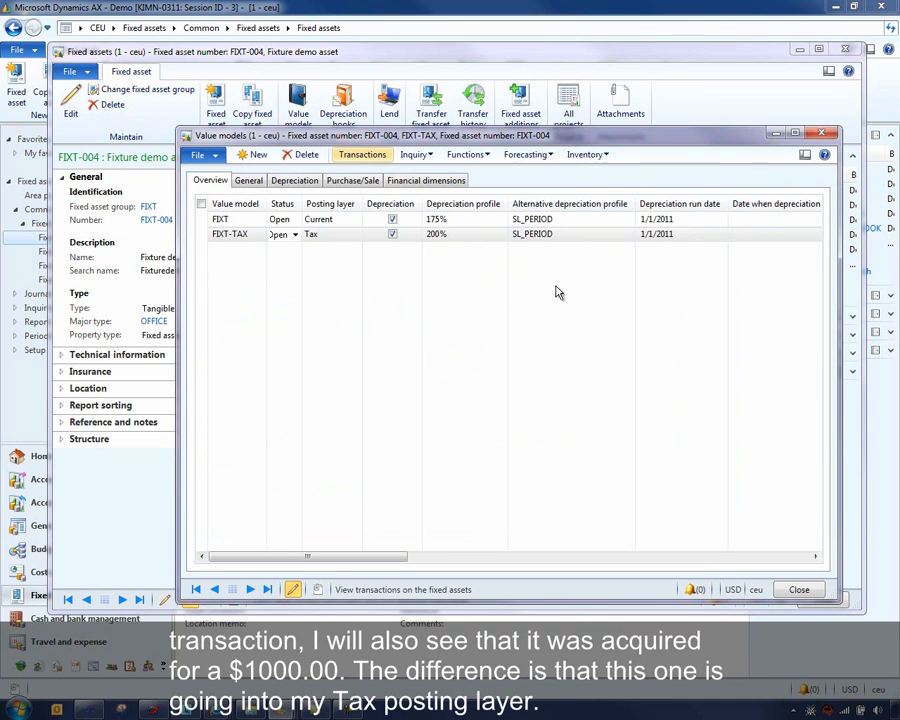
click(827, 134)
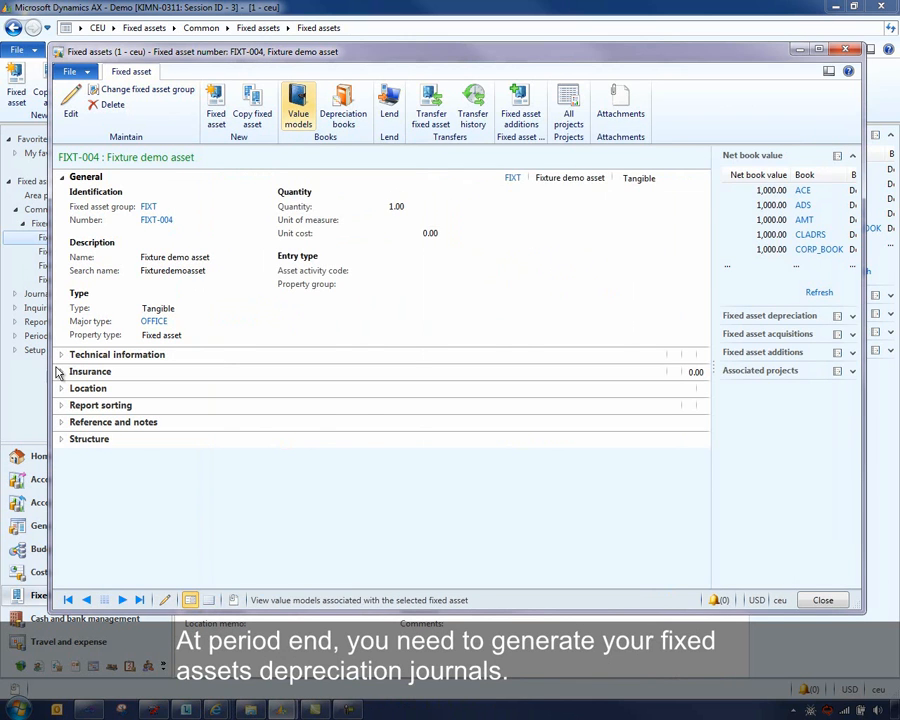
click(845, 49)
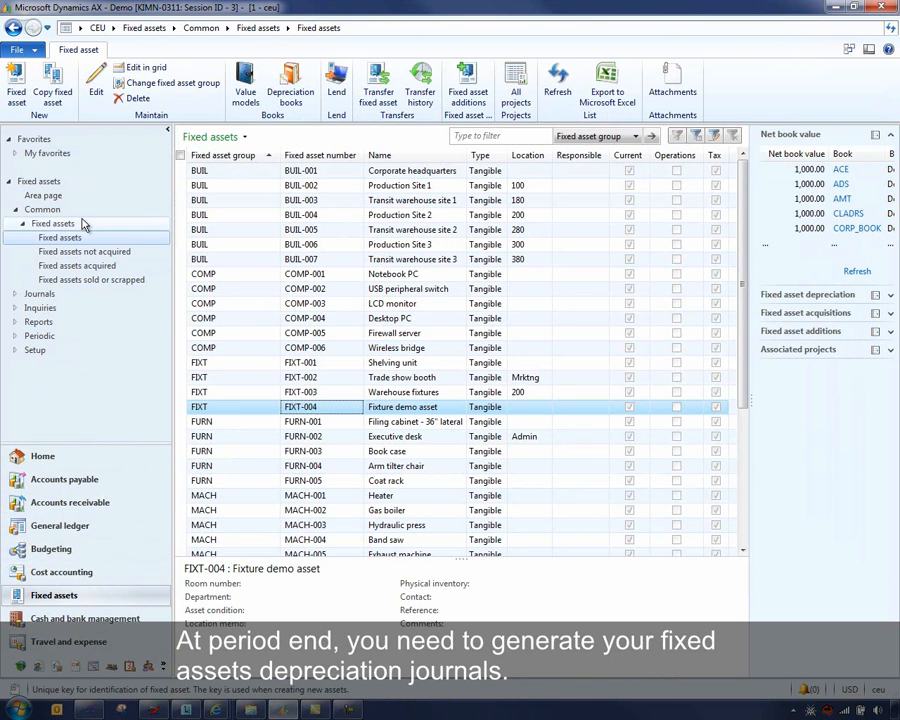
Create a new fixed assets journal using the FAA journal name
click(52, 197)
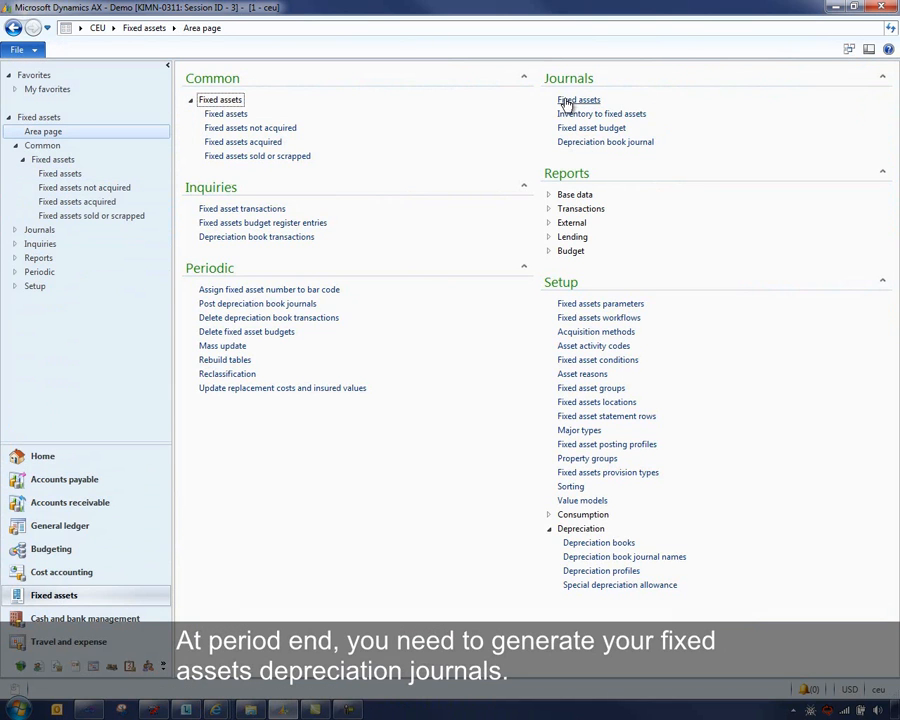
click(577, 101)
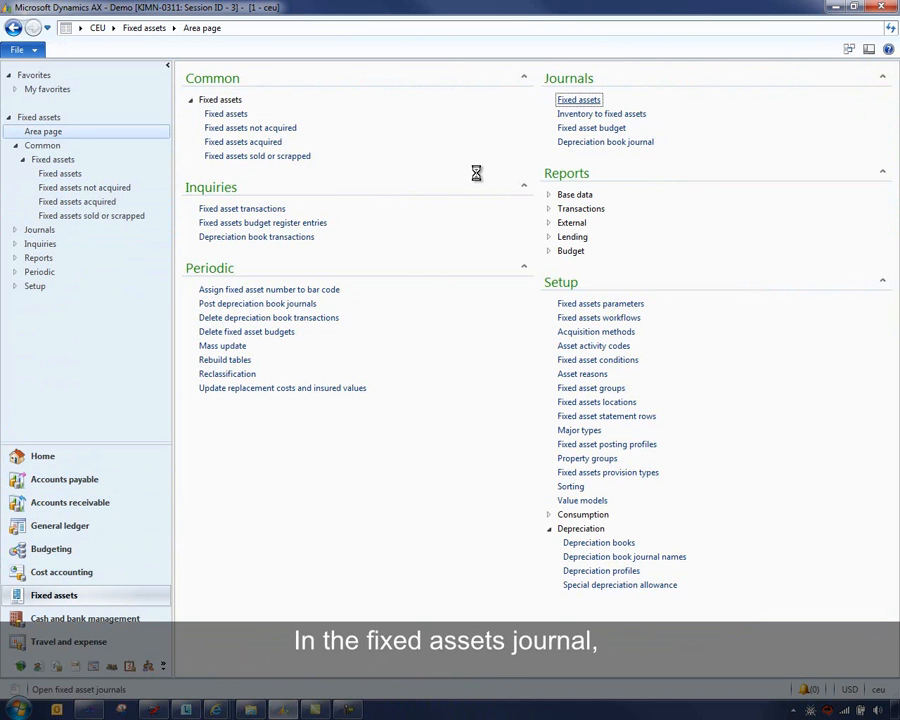
click(248, 90)
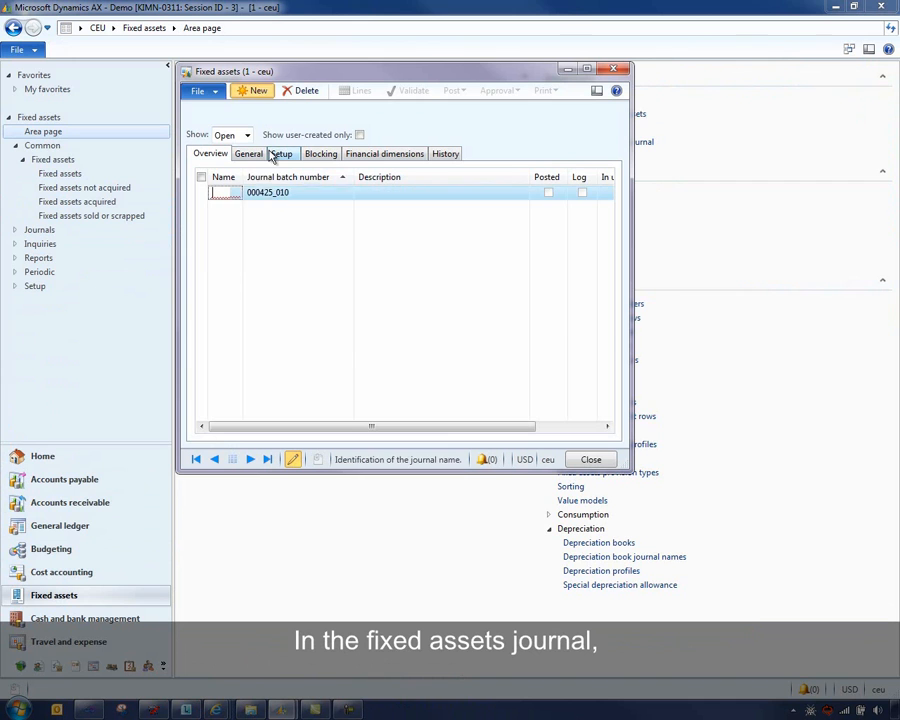
click(237, 193)
click(227, 225)
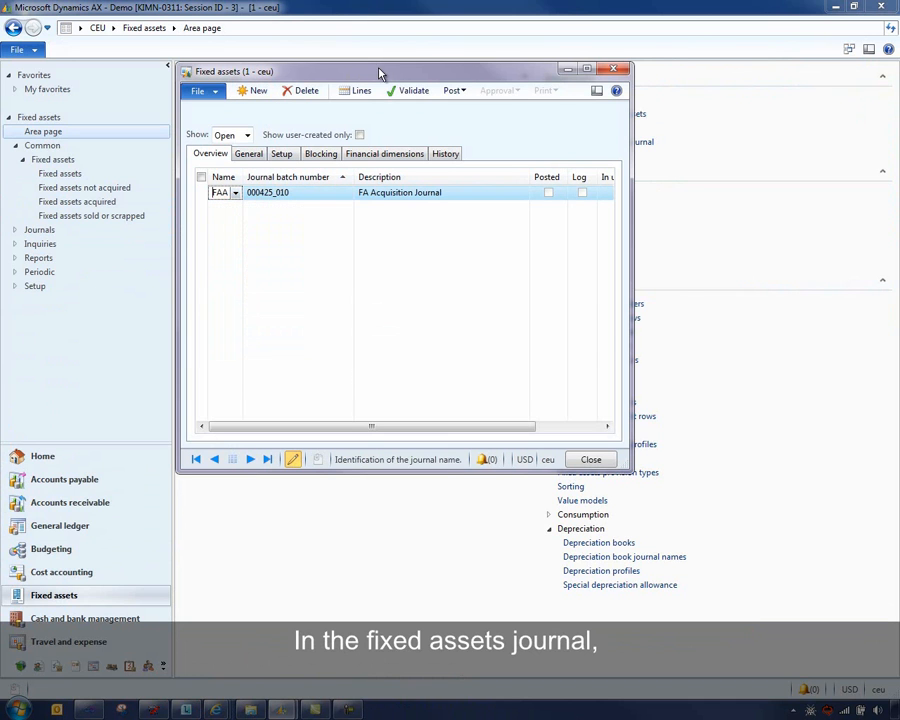
Run a depreciation proposal in the new FAA journal's lines with a to date of 6/30/2011
click(362, 92)
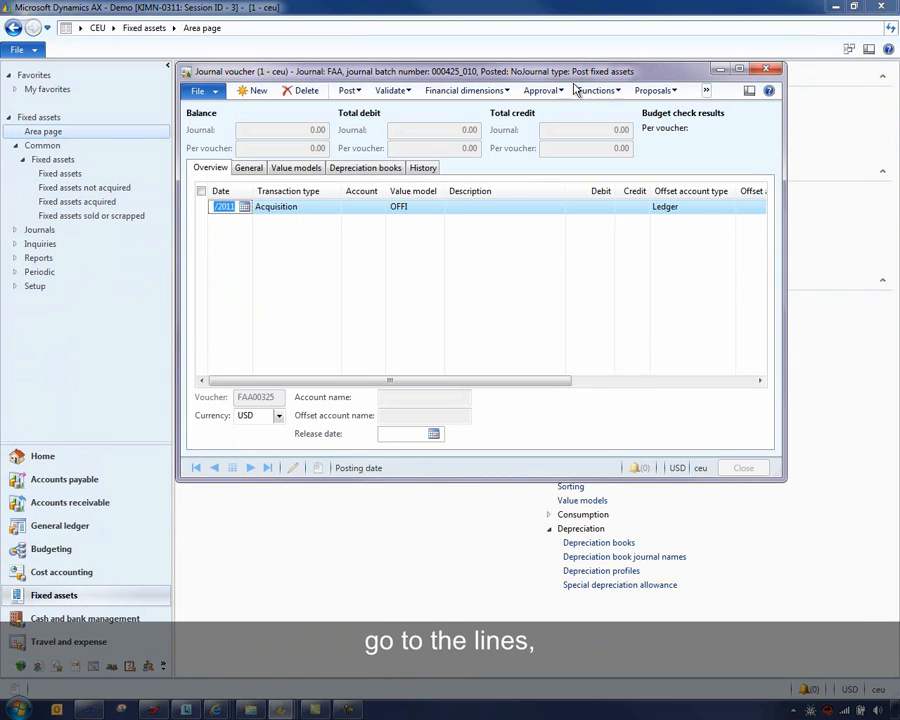
click(616, 93)
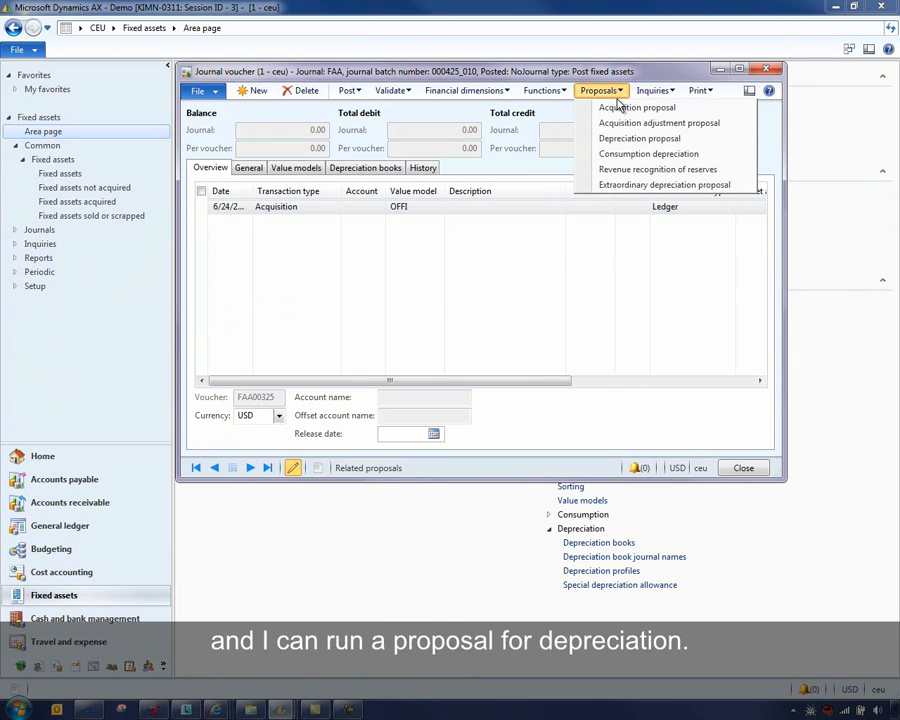
click(636, 140)
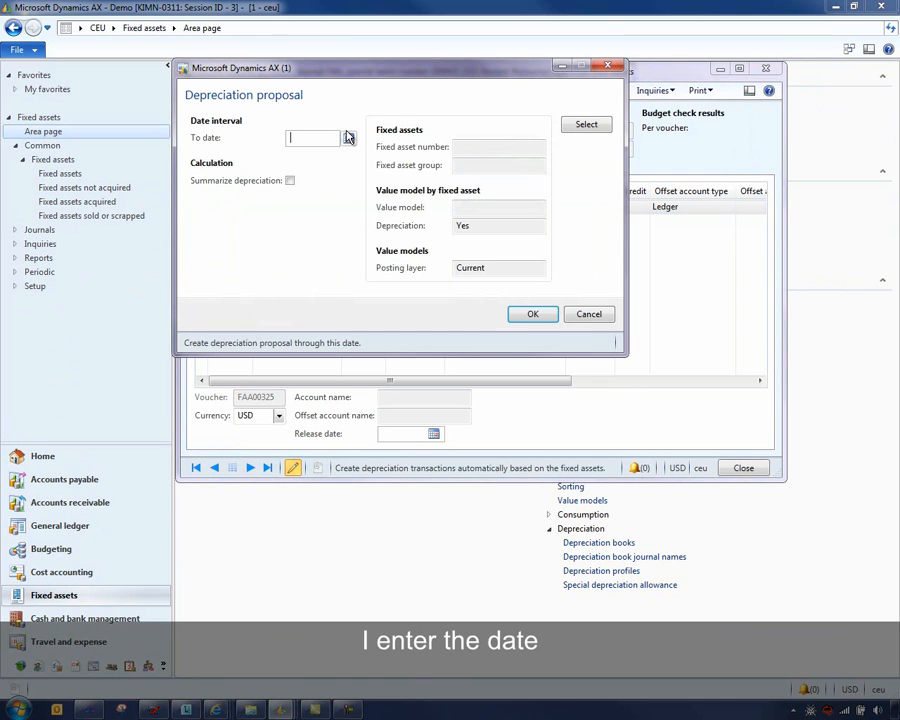
text(6/30/2011)
key(Tab)
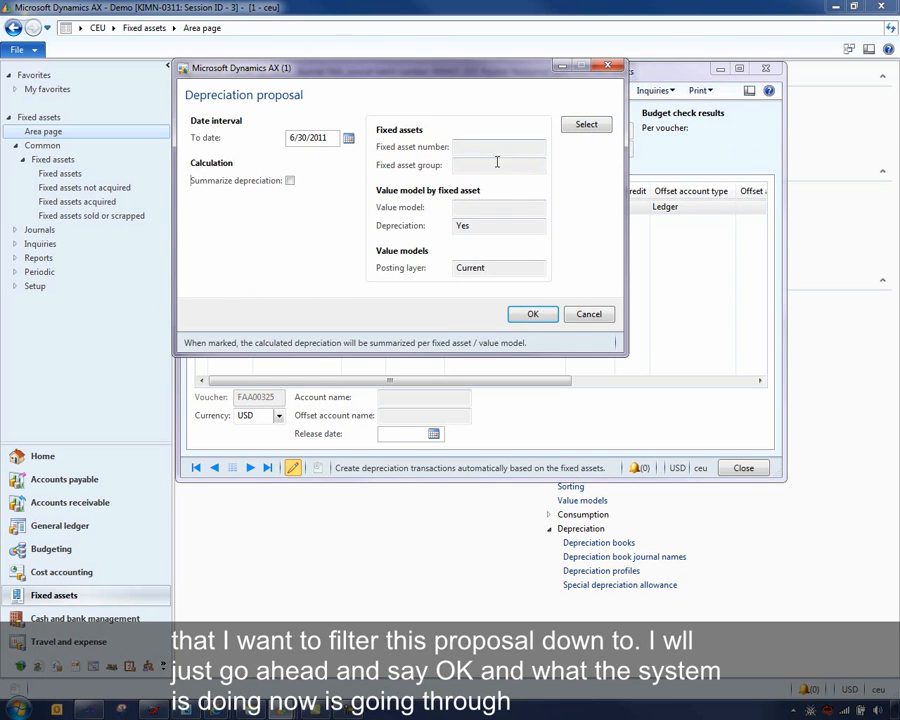
click(532, 314)
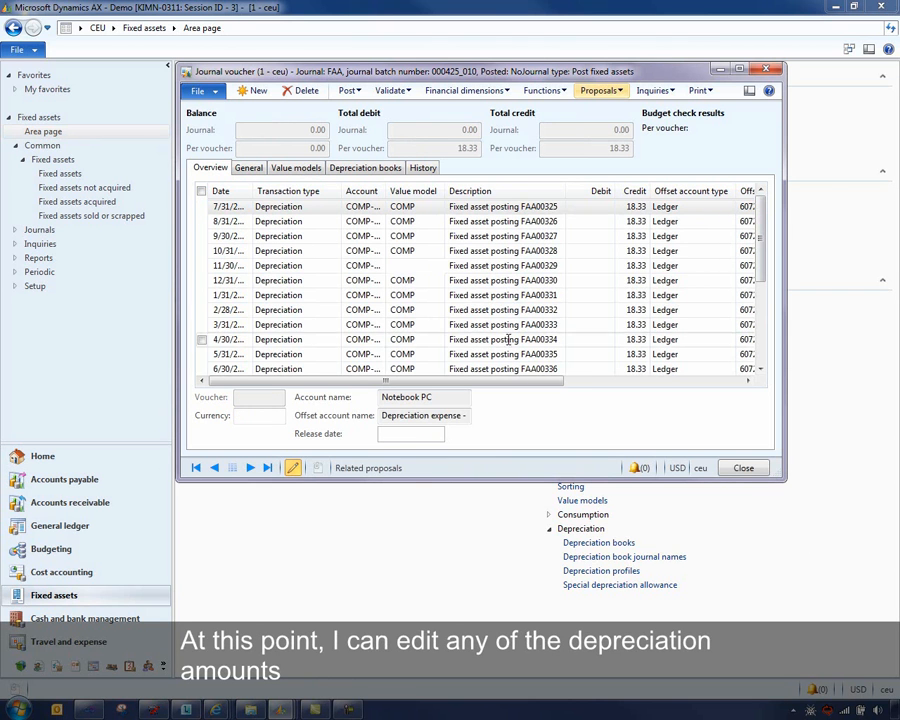
Enlarge and reposition the journal voucher window to review the proposed depreciation lines and their offset accounts
drag(784, 478, 895, 573)
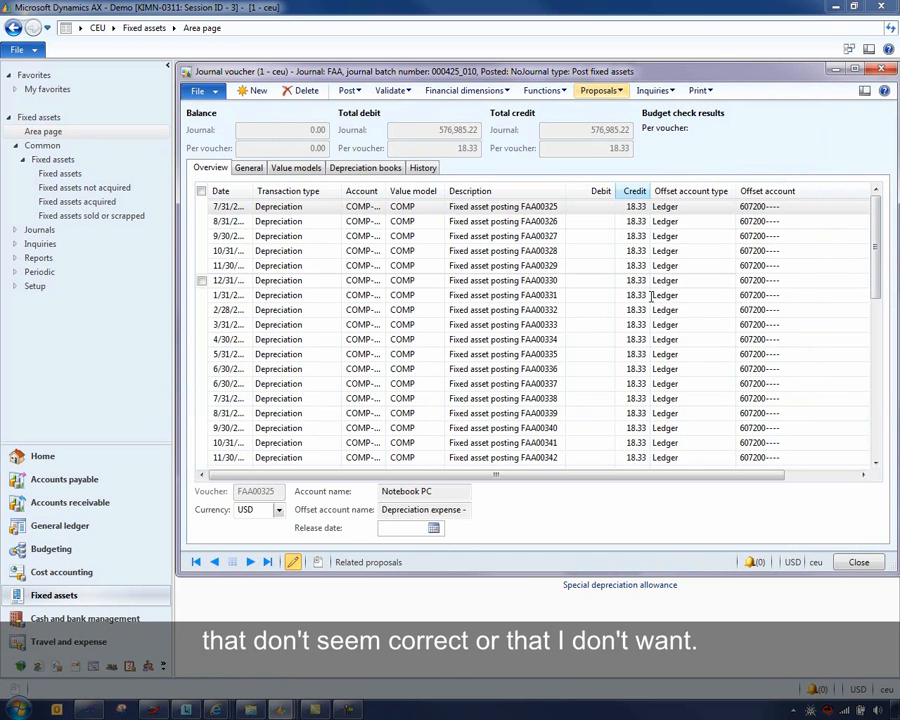
drag(880, 220, 868, 200)
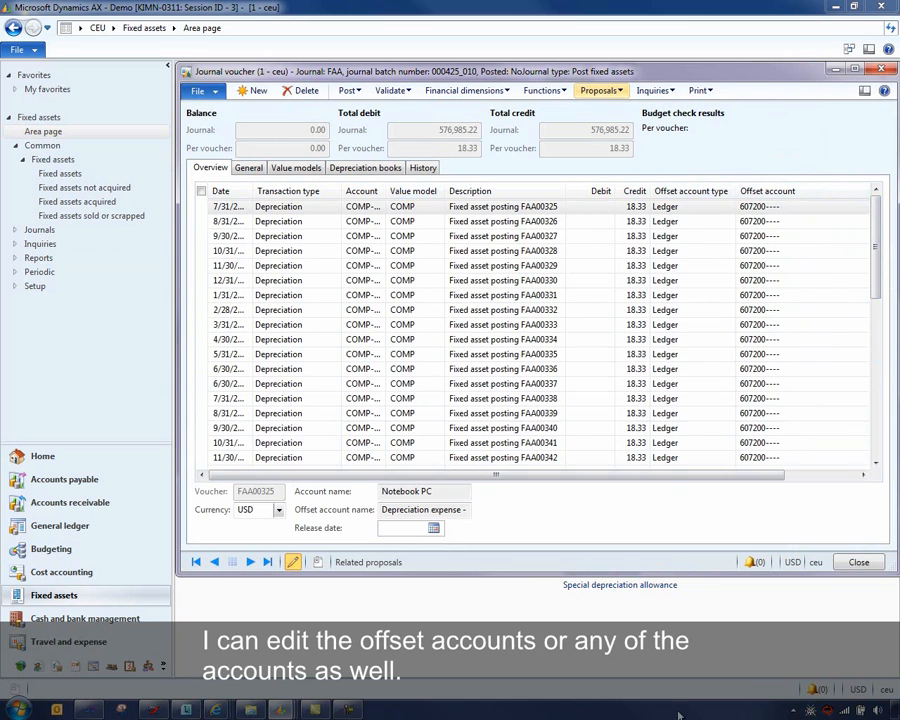
drag(352, 70, 291, 70)
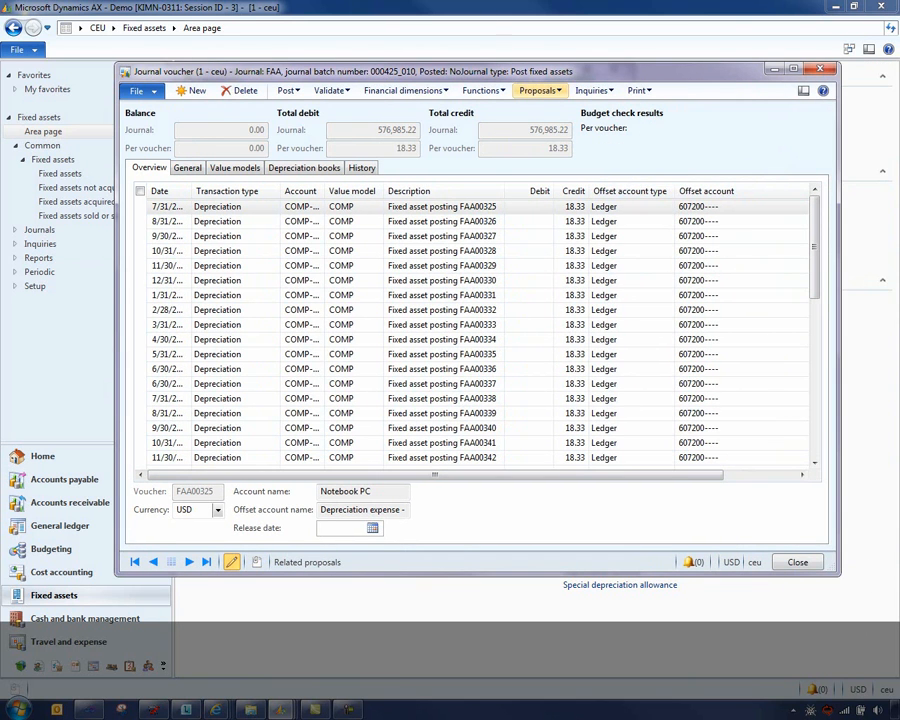